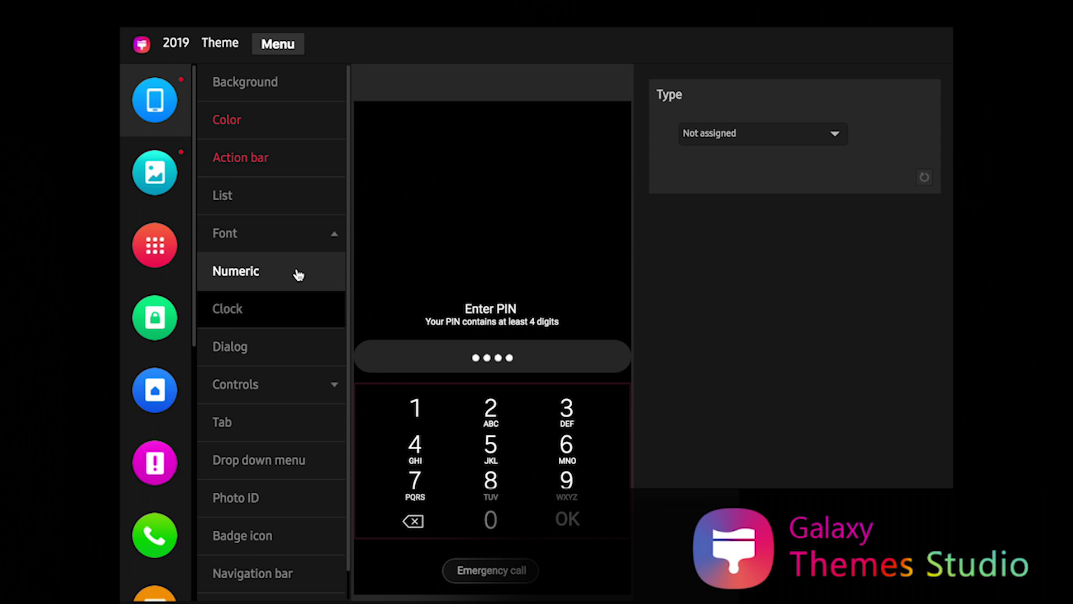
- Open the App icons settings for the 2019 theme project in Galaxy Themes Studio
left_click(155, 250)
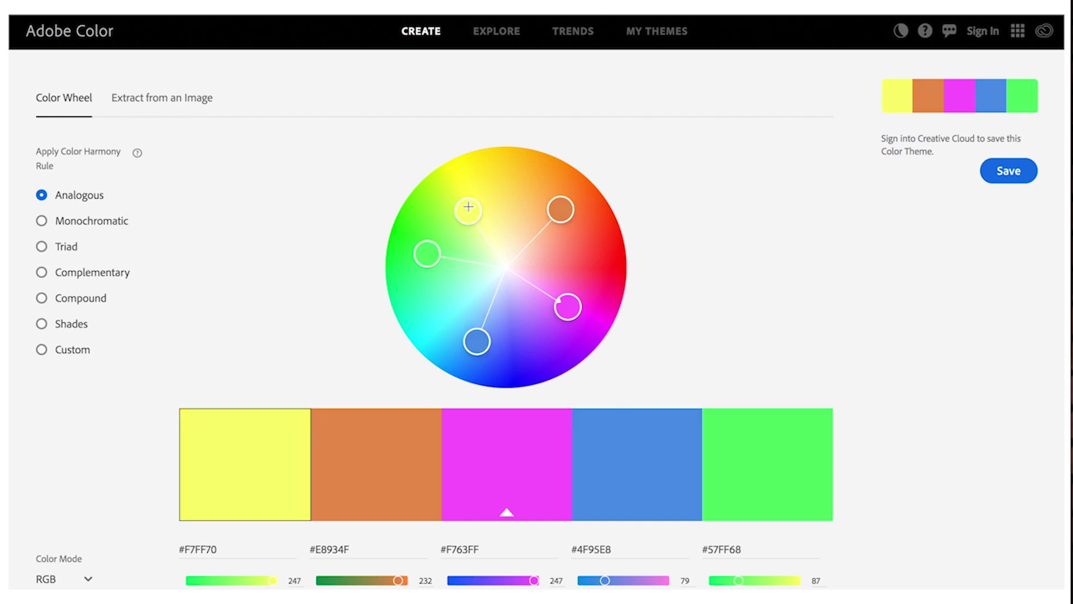
- Pull a colour wheel handle inward to make the palette pastel (#EBFFBF, #FFB2E9, #A6FFC2)
left_click_drag(569, 305, 541, 279)
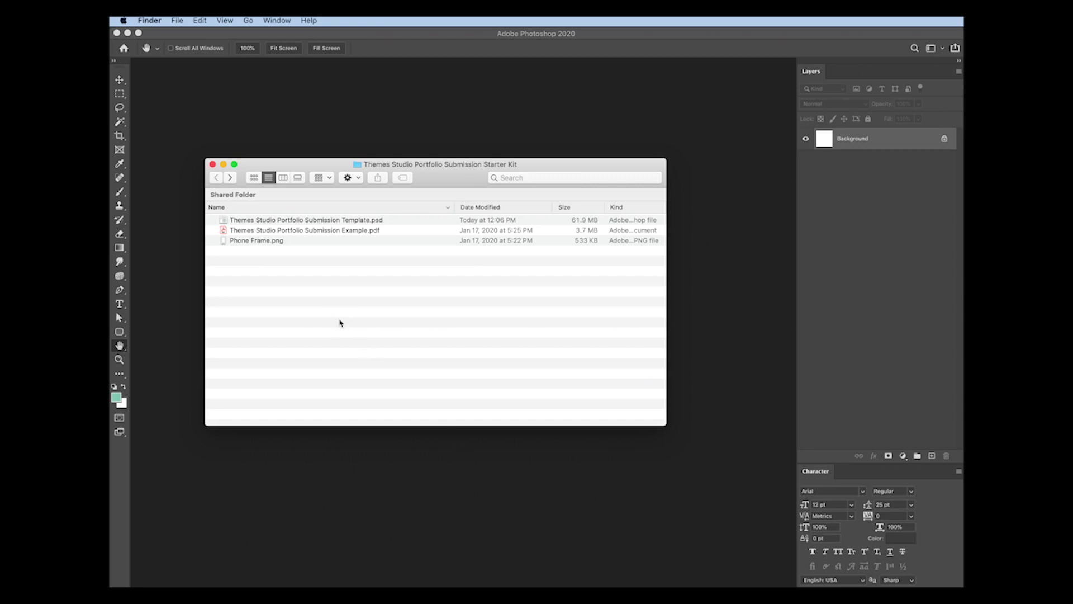
- Review the template PSD, example PDF and Phone Frame.png, then open Template.psd in Photoshop
left_click(339, 223)
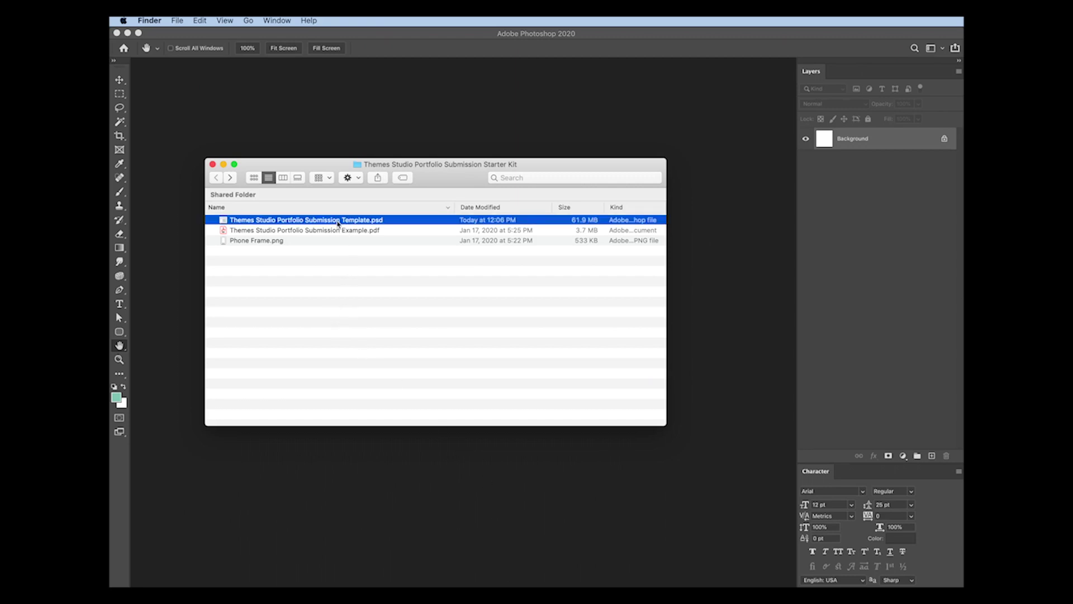
left_click(336, 231)
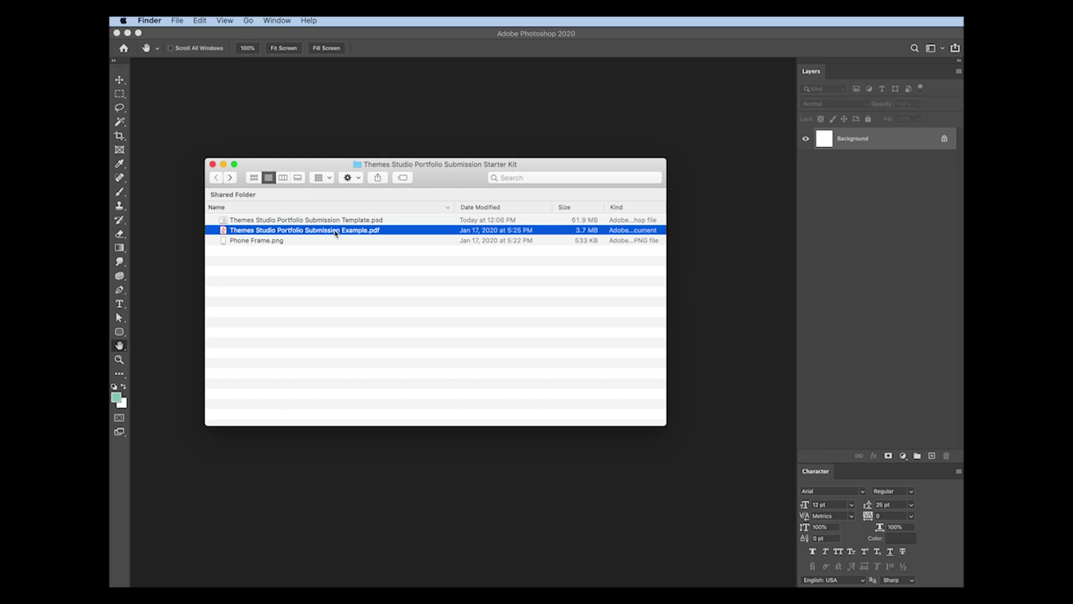
left_click(278, 242)
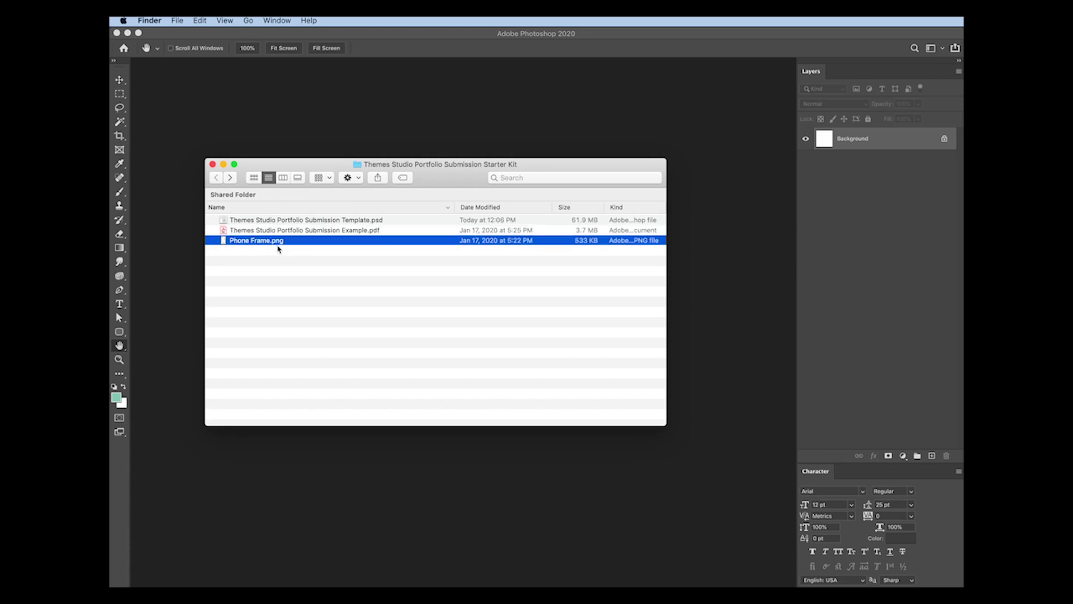
left_click(302, 221)
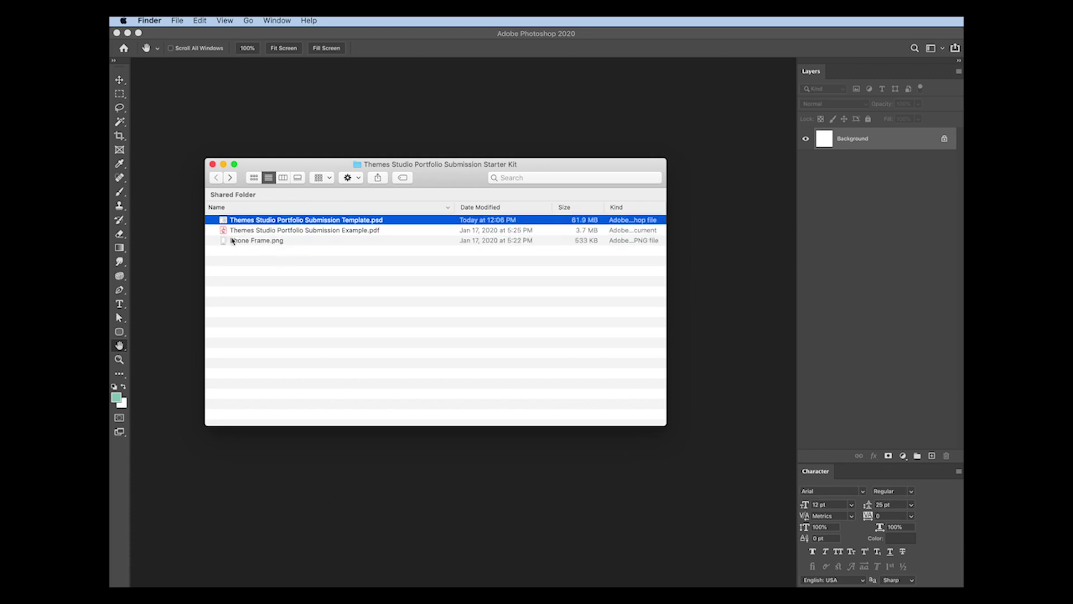
double_click(224, 221)
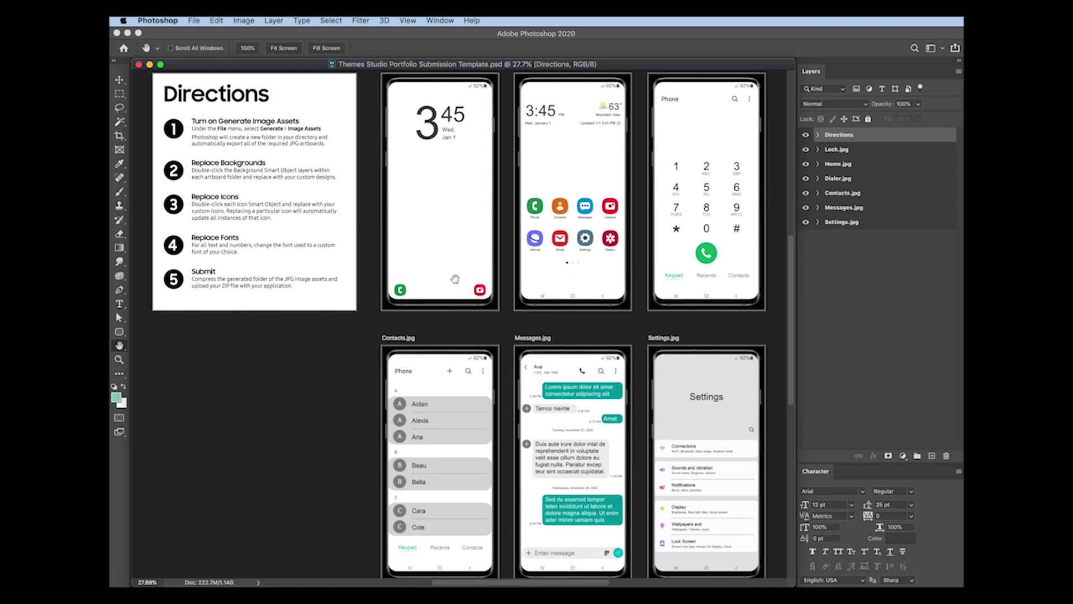
- Turn on File > Generate > Image Assets for the template
left_click(196, 22)
mouse_move(240, 182)
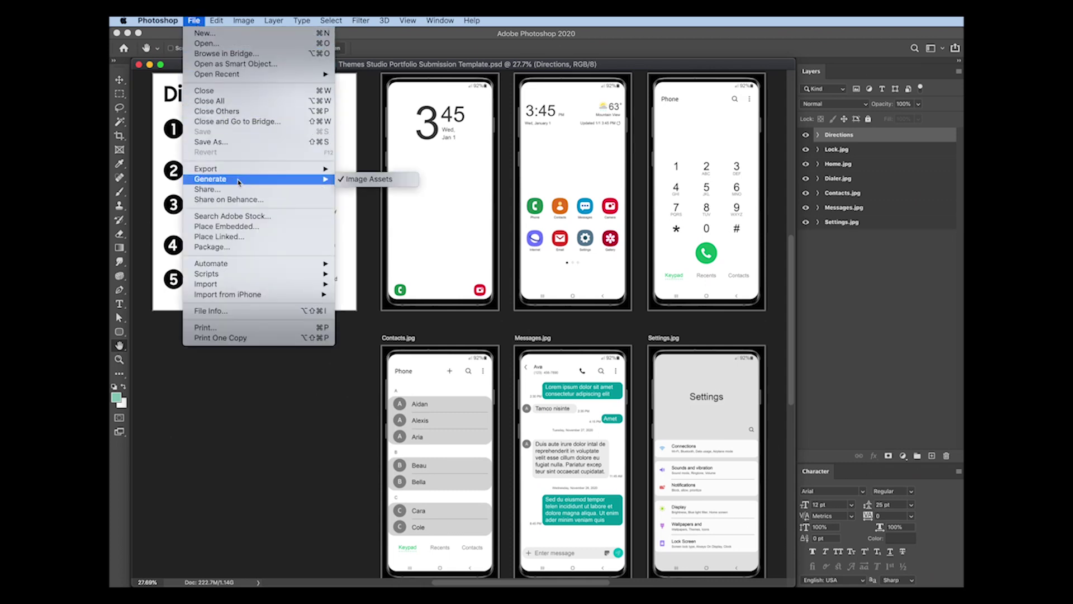
left_click(365, 180)
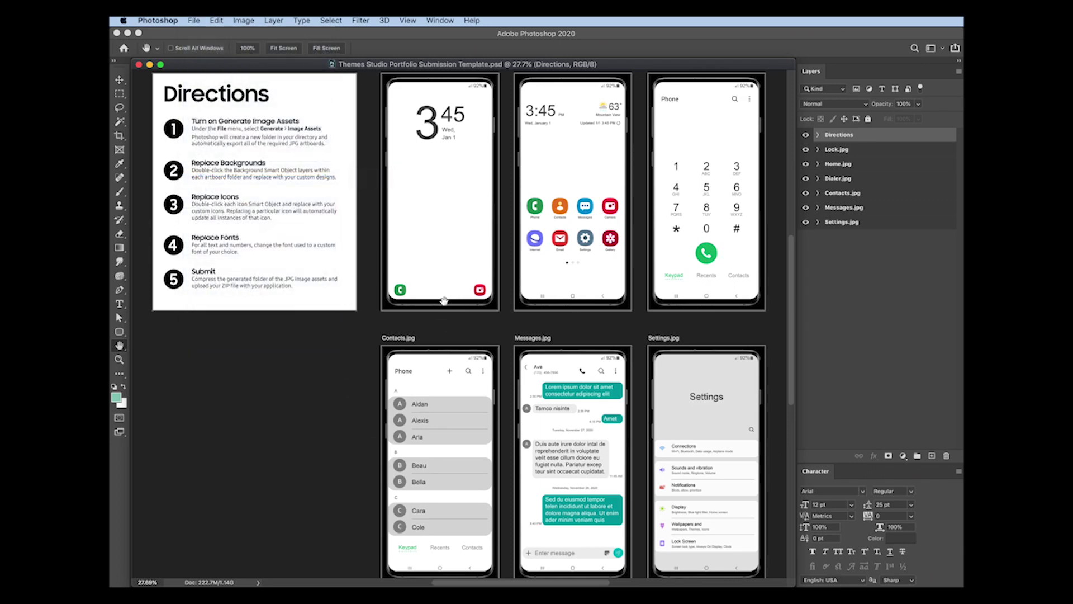
- Select the Lock, Home, Dialer and Contacts .jpg artboards in the Layers panel
left_click(852, 152)
left_click(847, 168)
left_click(848, 179)
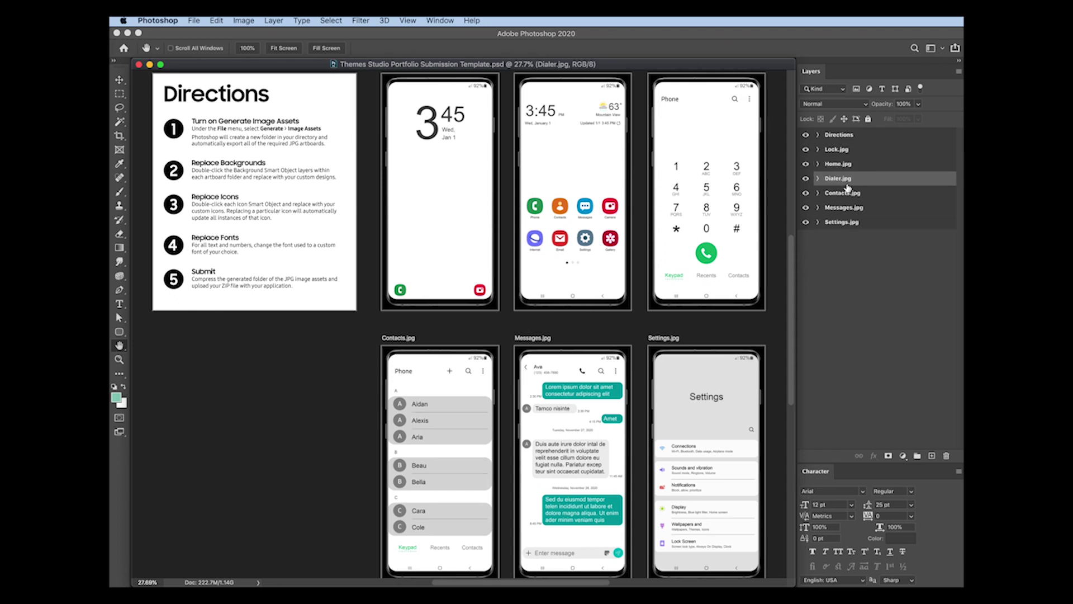
left_click(848, 193)
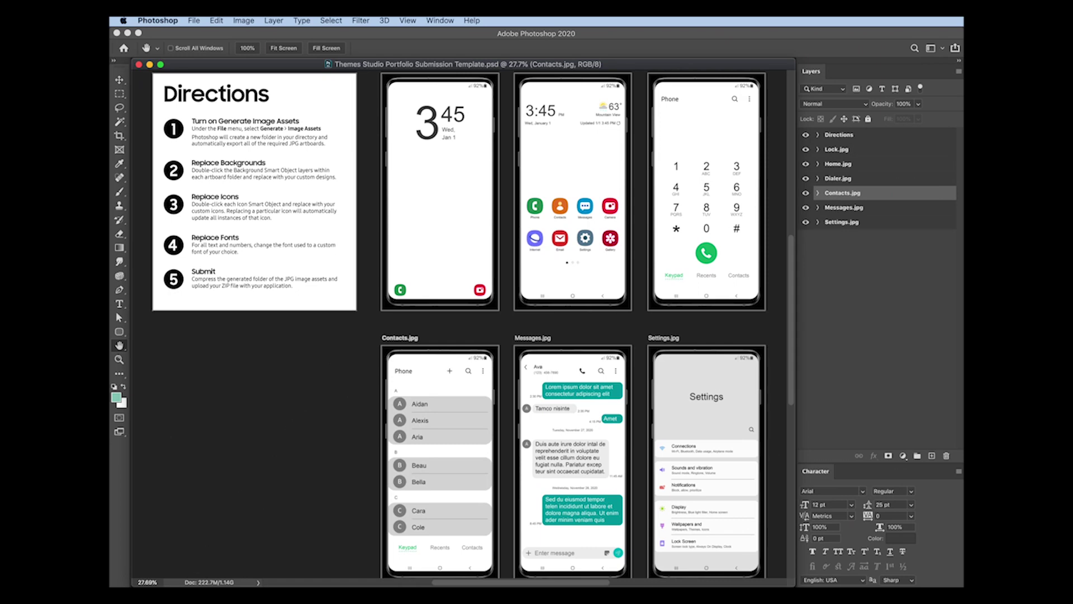
- Check the six exported JPGs in Finder's Template-assets folder, then return to Photoshop
key("super+Tab")
left_click(296, 329)
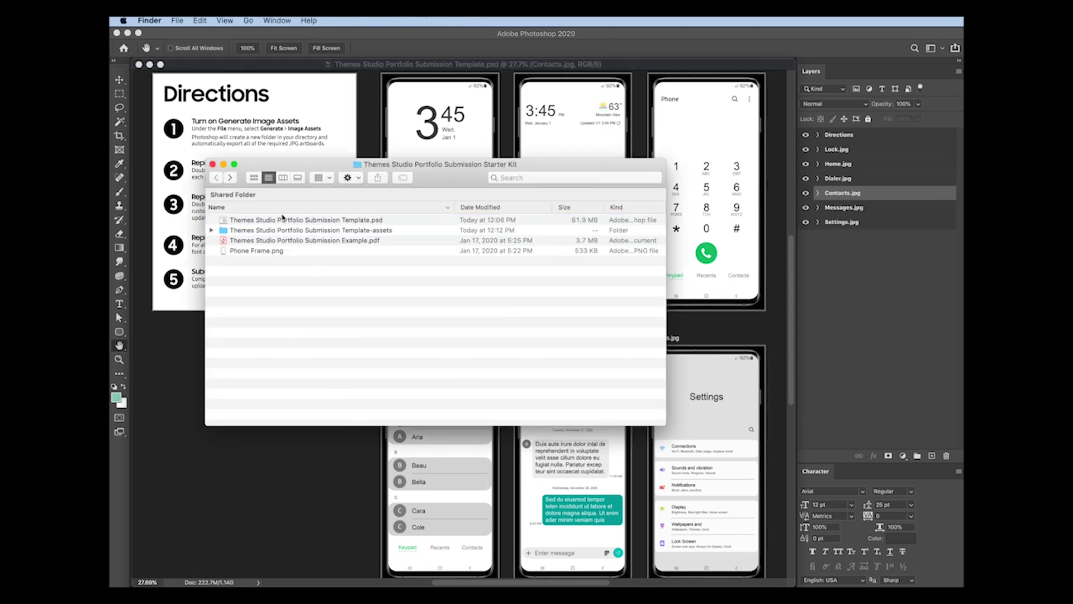
left_click(257, 230)
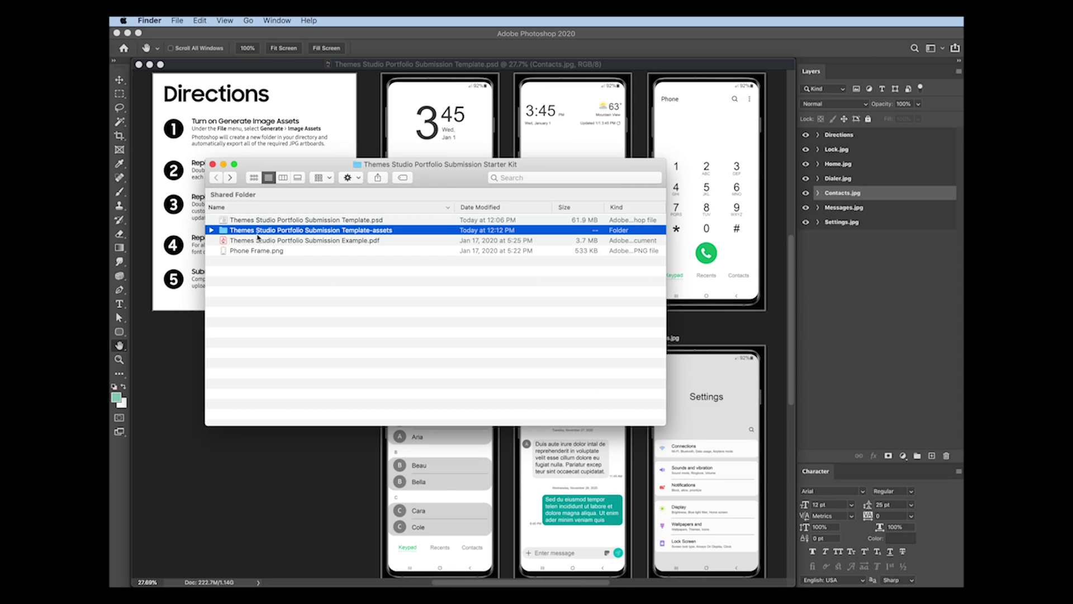
double_click(290, 233)
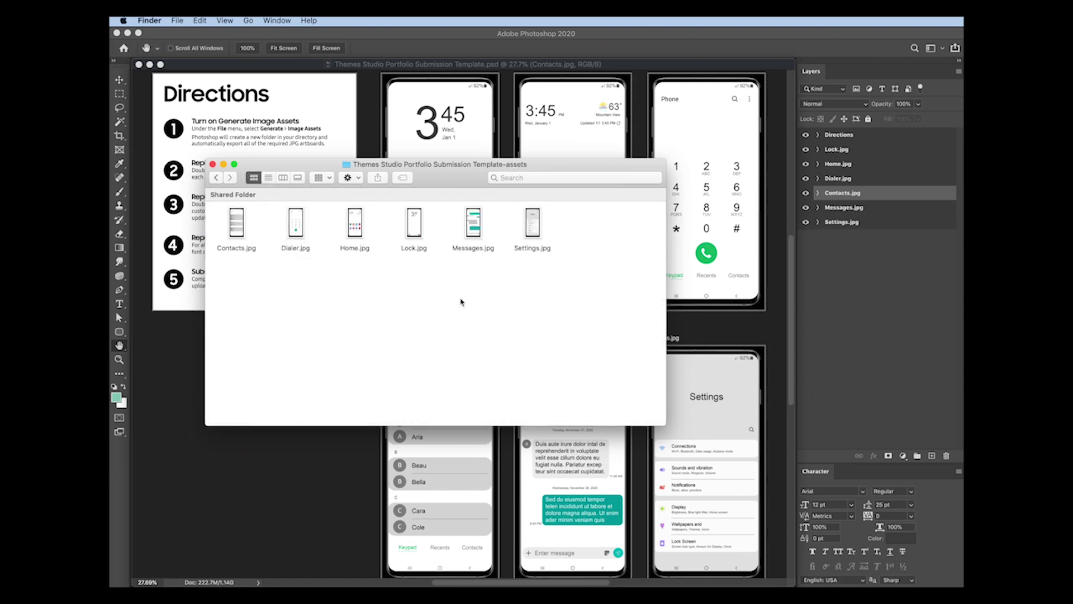
left_click_drag(571, 303, 239, 220)
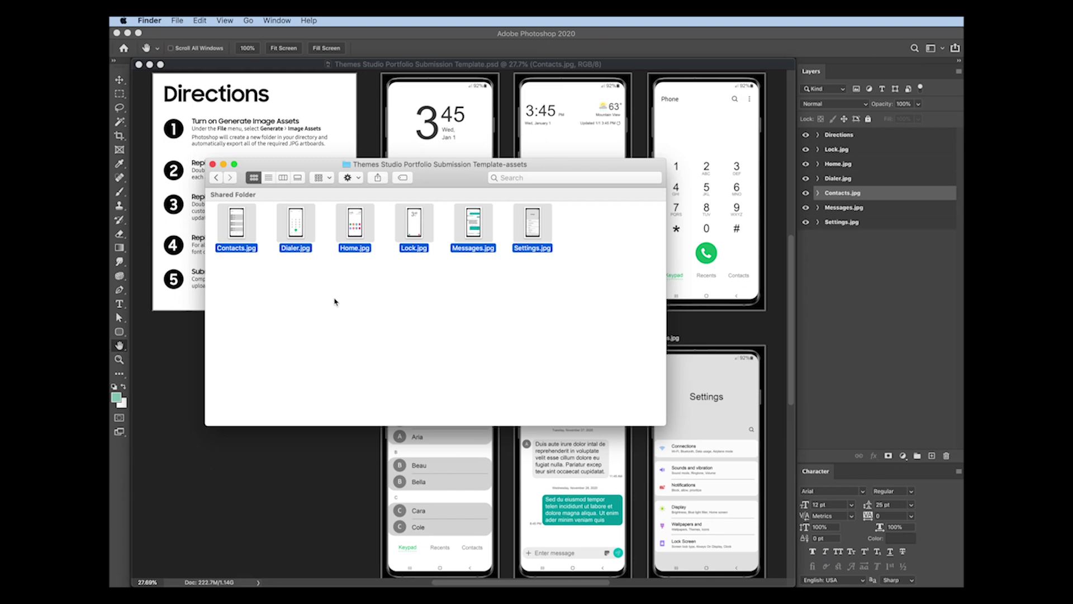
left_click(291, 287)
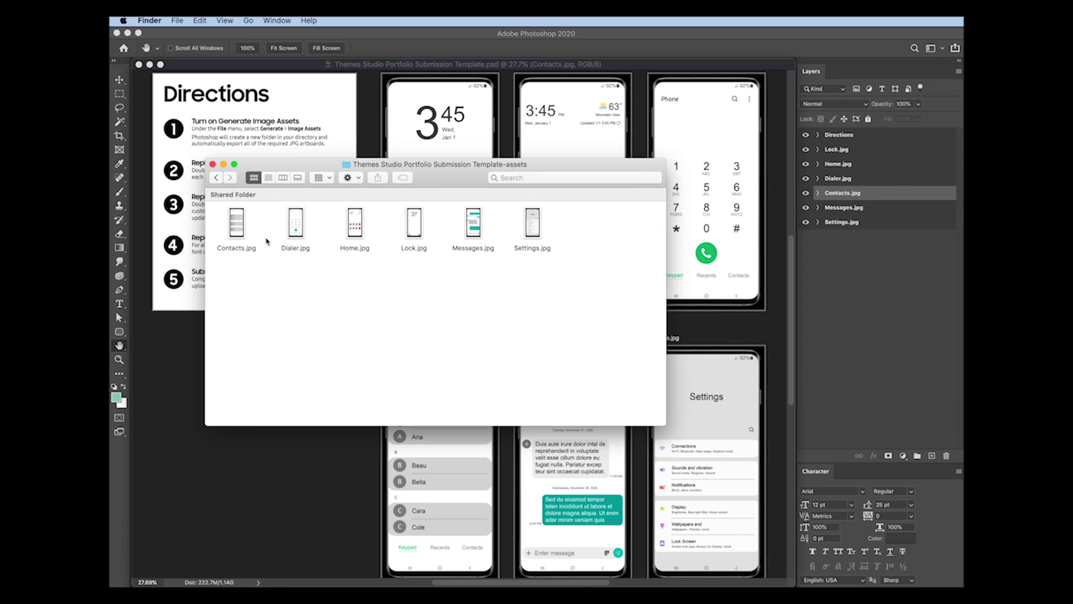
left_click(218, 179)
left_click(295, 467)
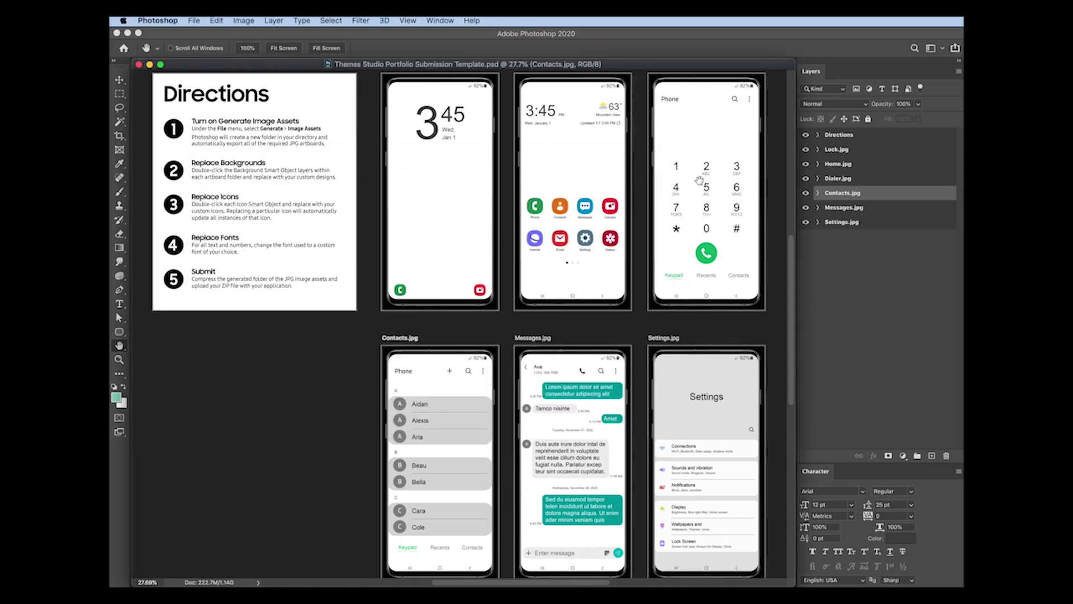
- Use the Move tool with Auto-Select to find the Home.jpg Phone, Settings and Background layers
key("v")
left_click(647, 245)
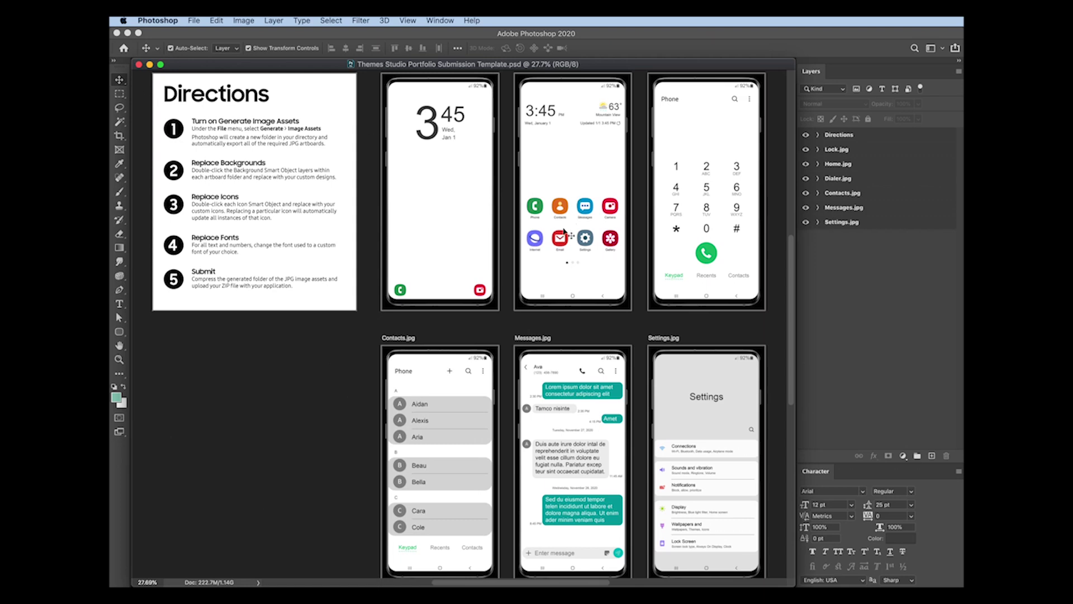
left_click(536, 208)
left_click(585, 238)
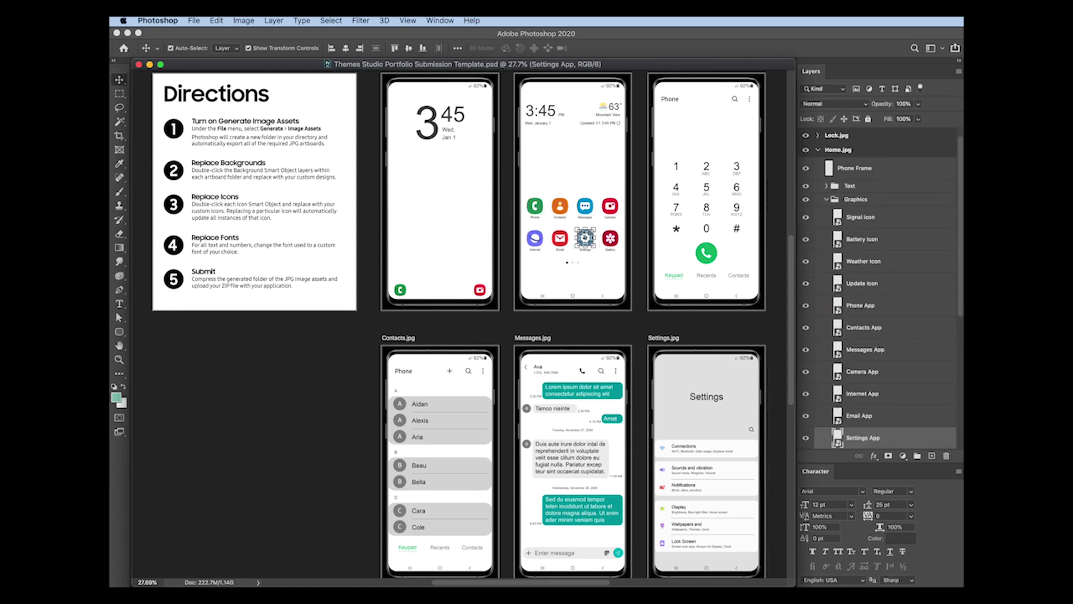
left_click(589, 161)
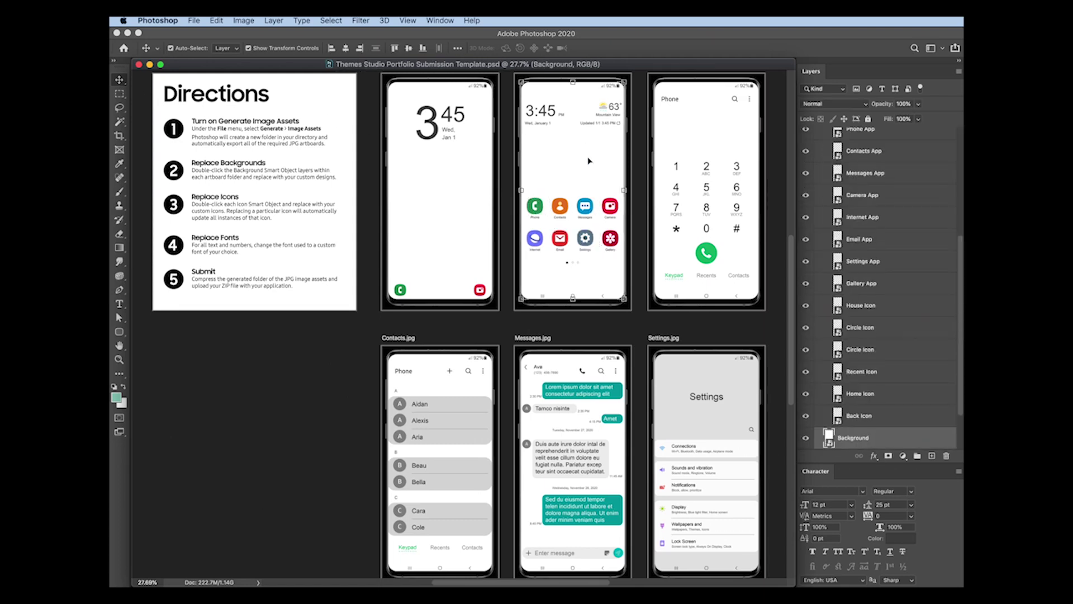
- Paste the BB BG.jpg floral image into the Background smart object, drop its white layer, and save
double_click(830, 439)
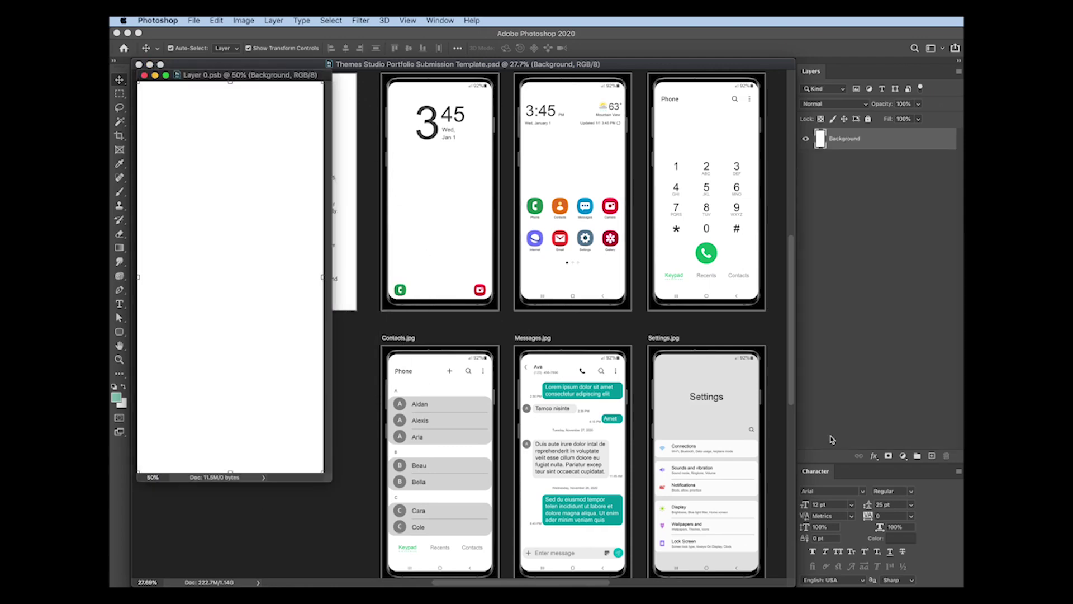
left_click_drag(330, 480, 414, 490)
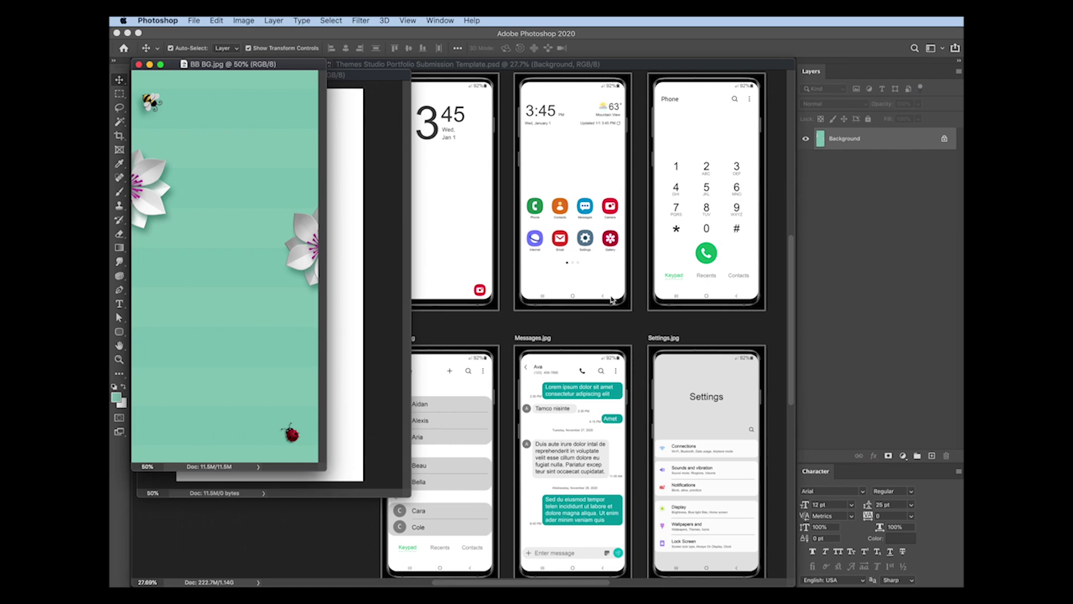
key("super+a")
key("super+w")
key("super+v")
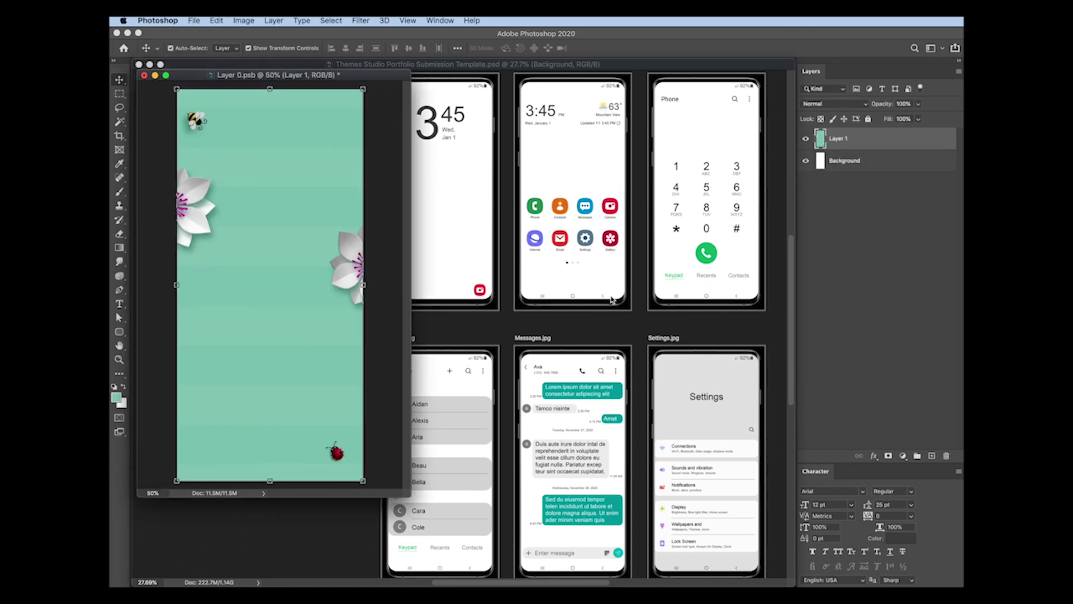
left_click(845, 160)
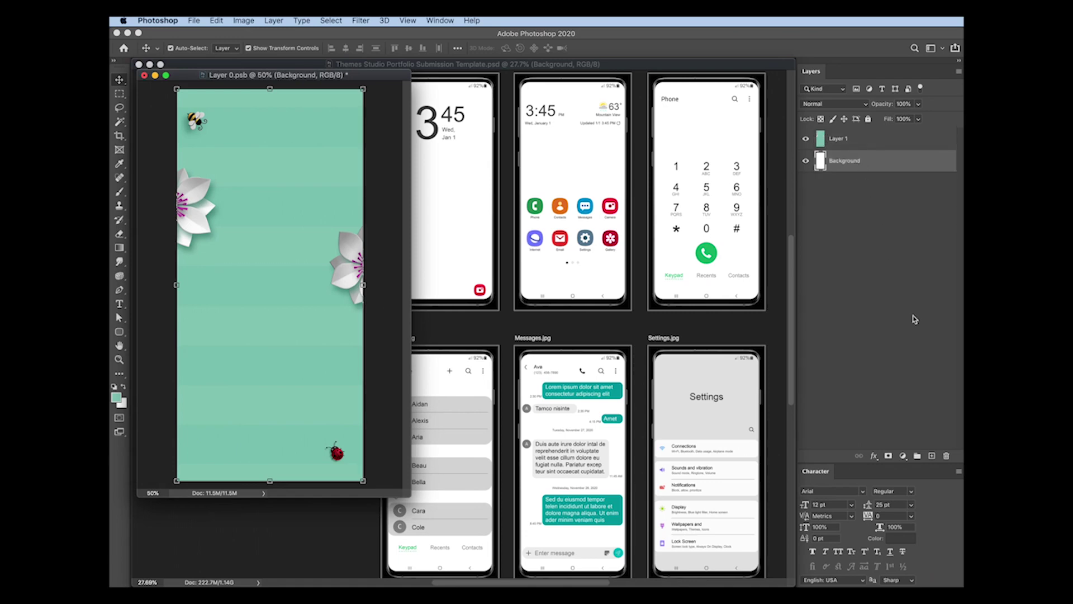
left_click(946, 456)
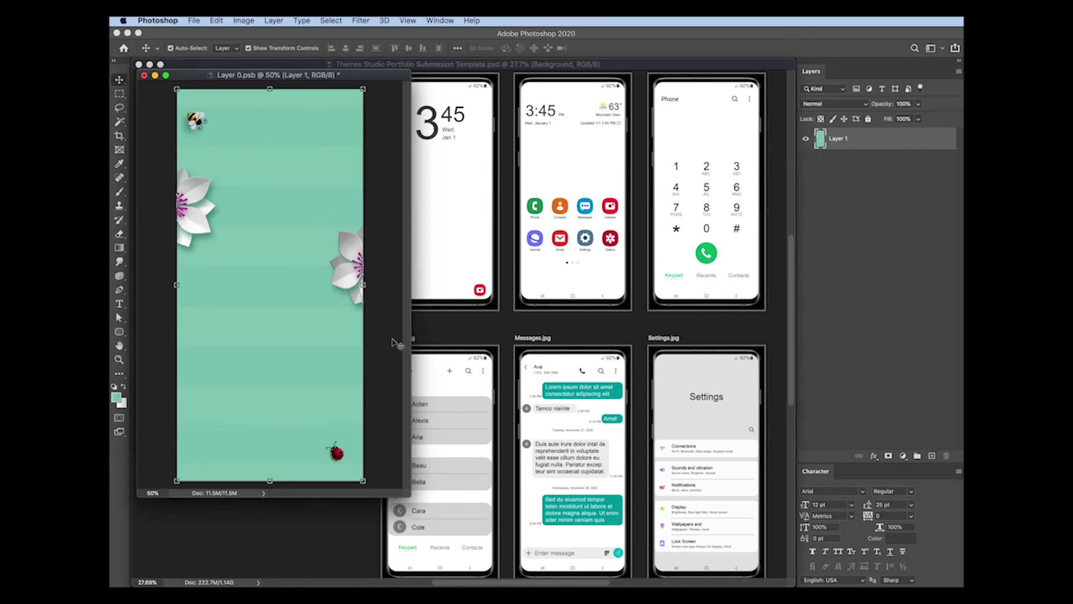
key("super+s")
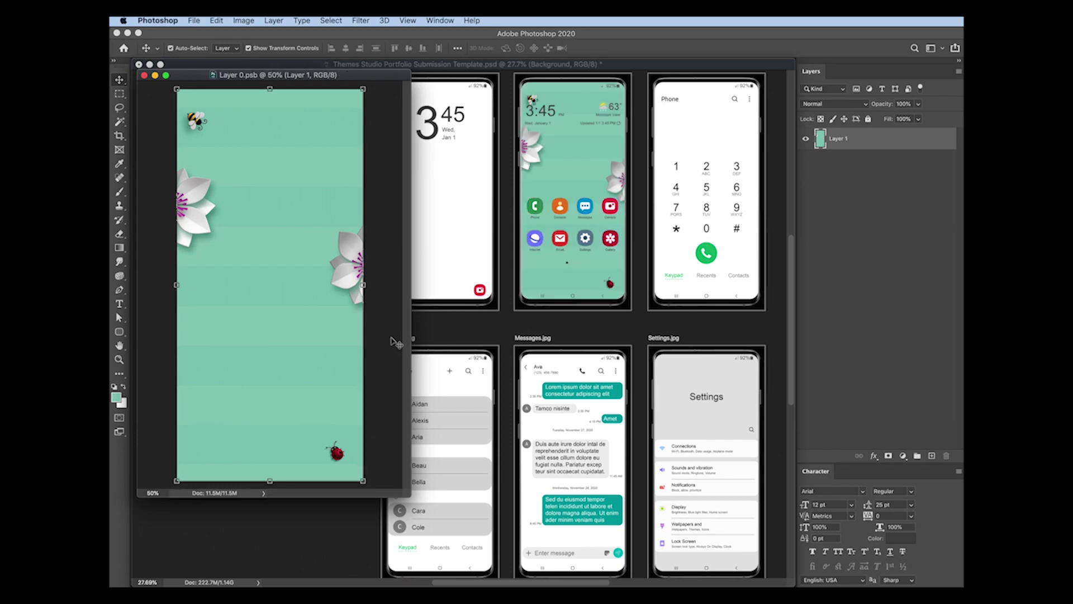
key("super+w")
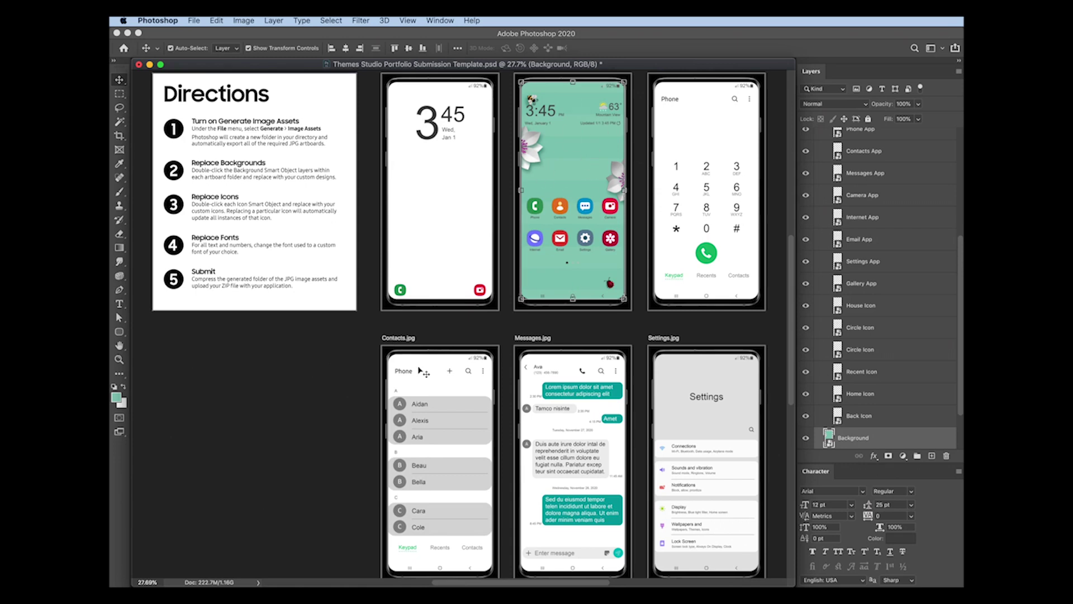
key("super+Tab")
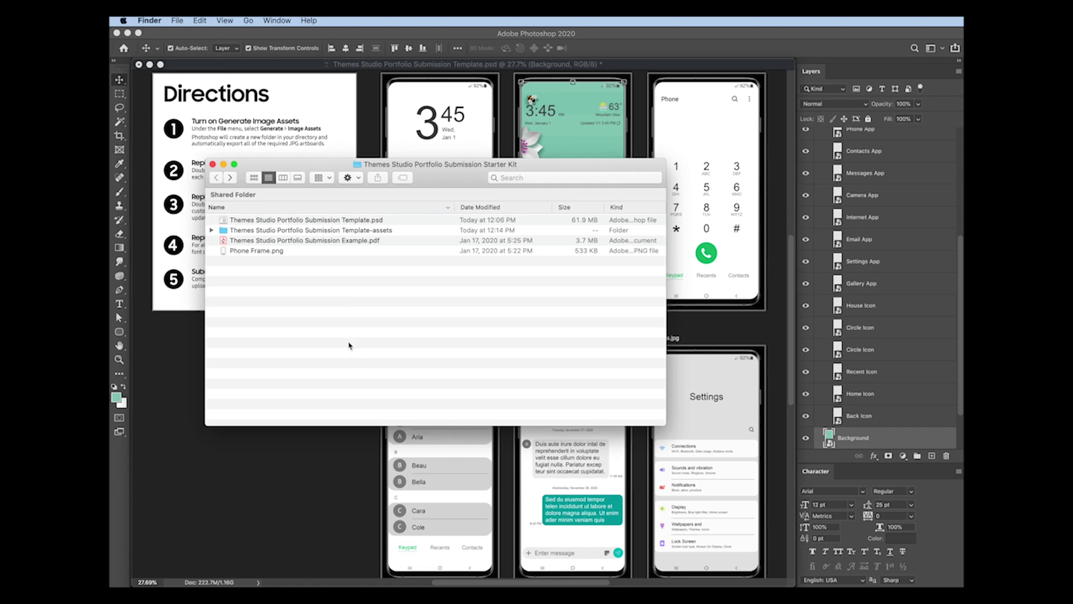
double_click(349, 230)
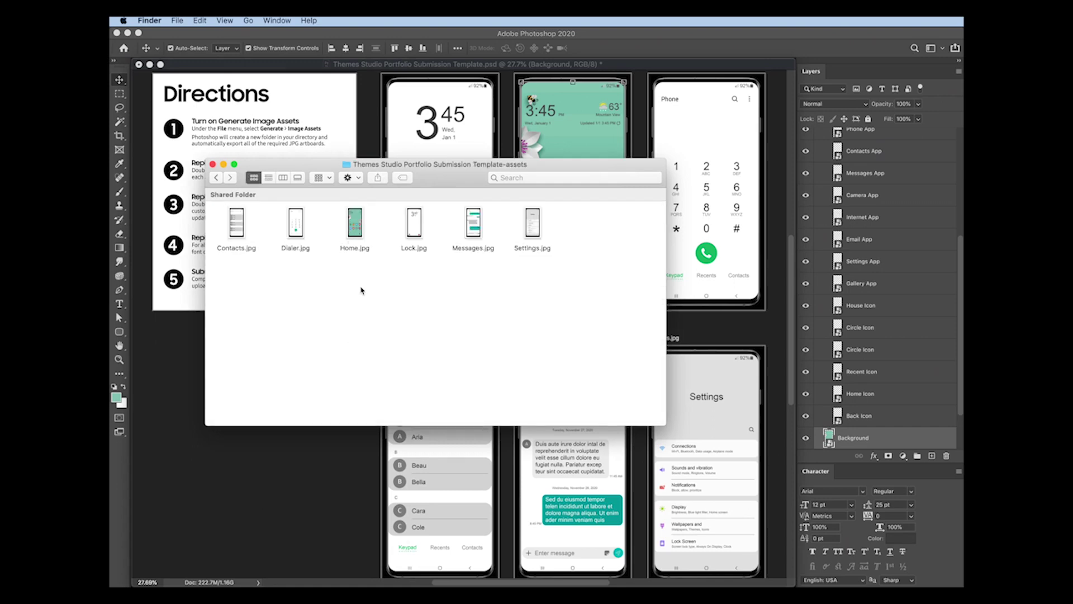
left_click(362, 235)
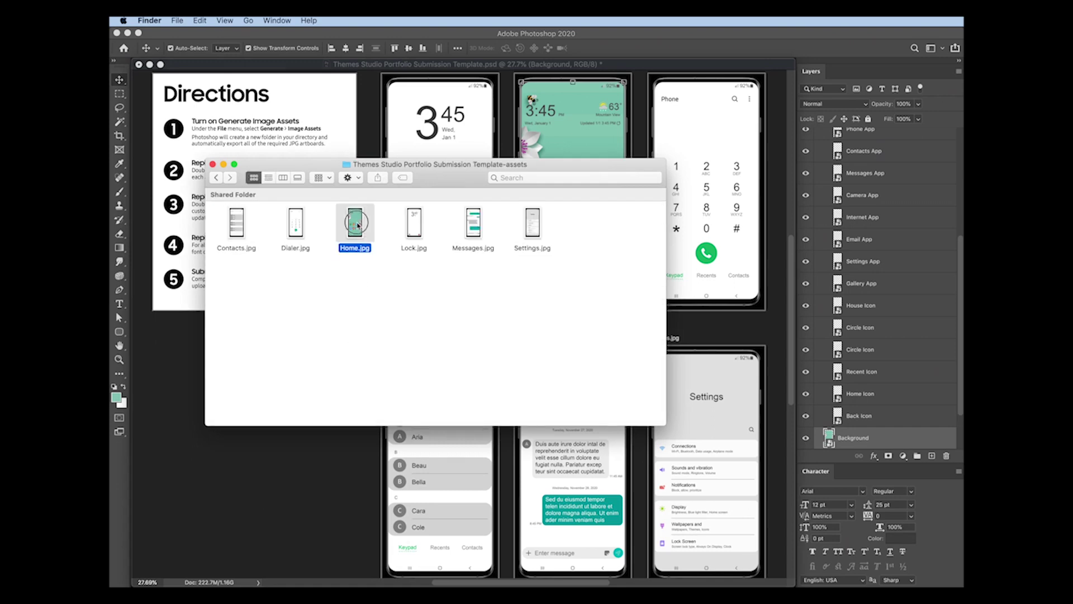
left_click(353, 306)
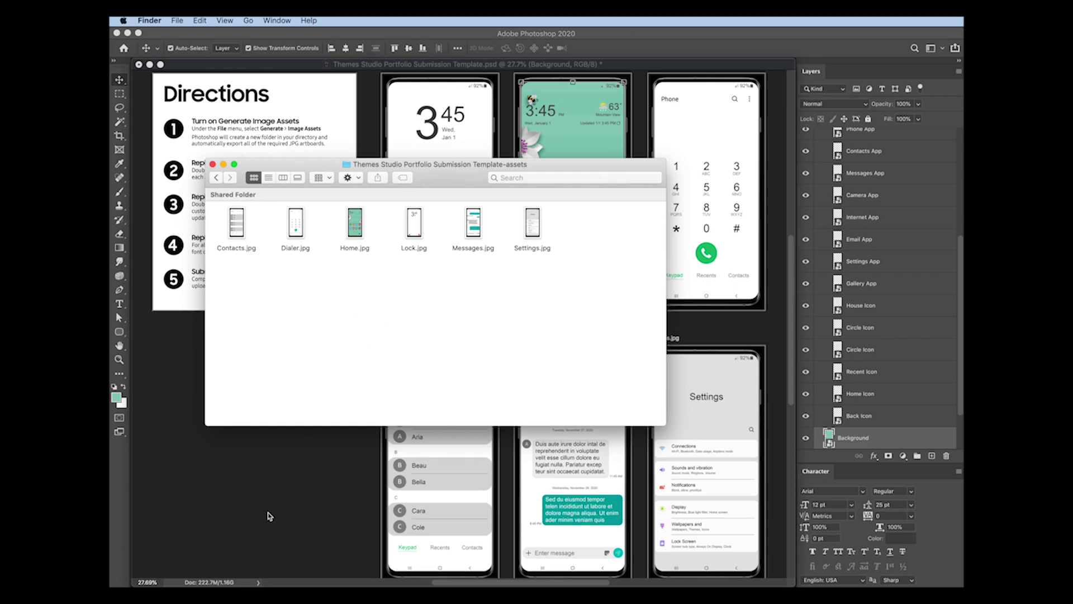
left_click(283, 485)
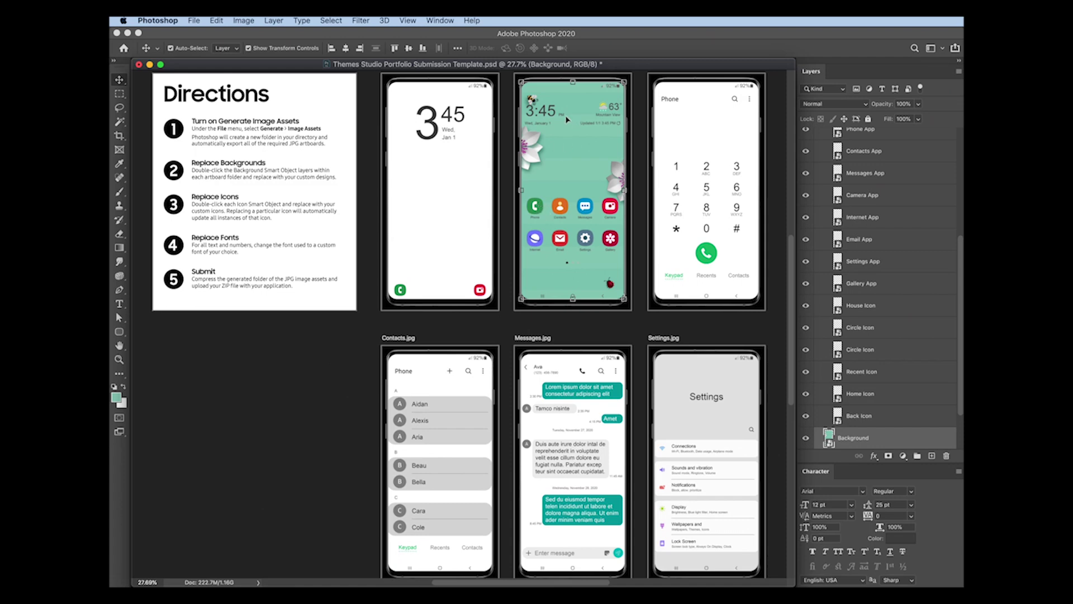
- Select the Home screen text layers from 63° down to Gallery
scroll(864, 178, "up", 2)
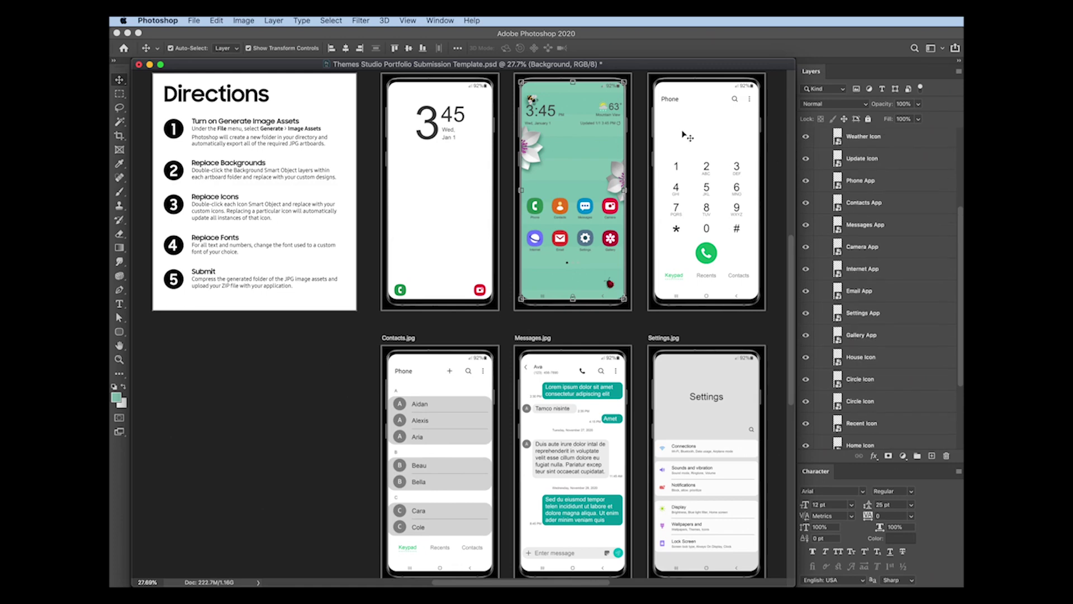
left_click(540, 112)
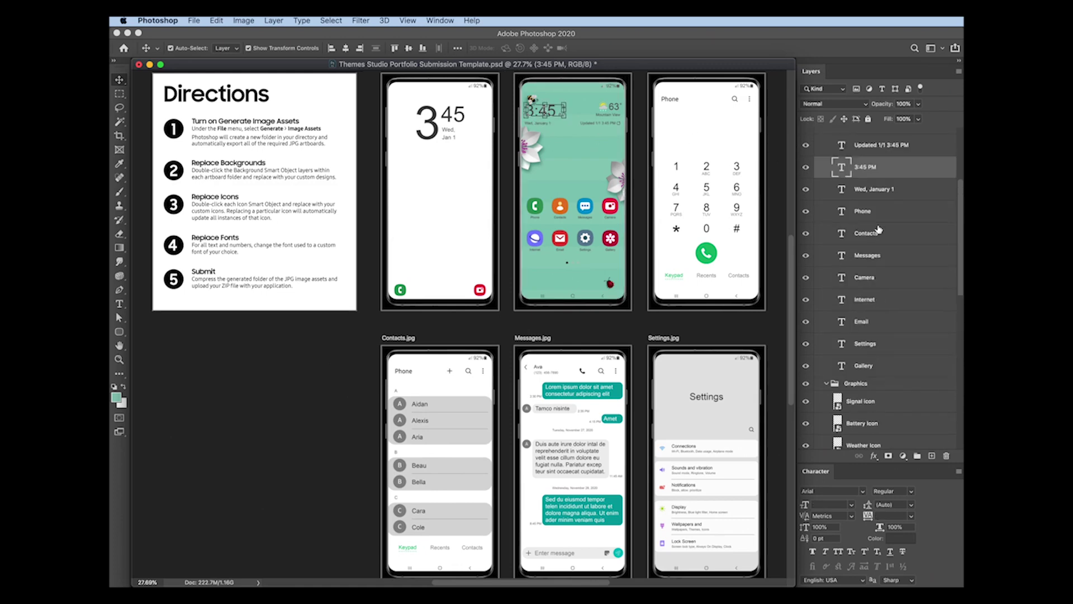
scroll(877, 229, "up", 5)
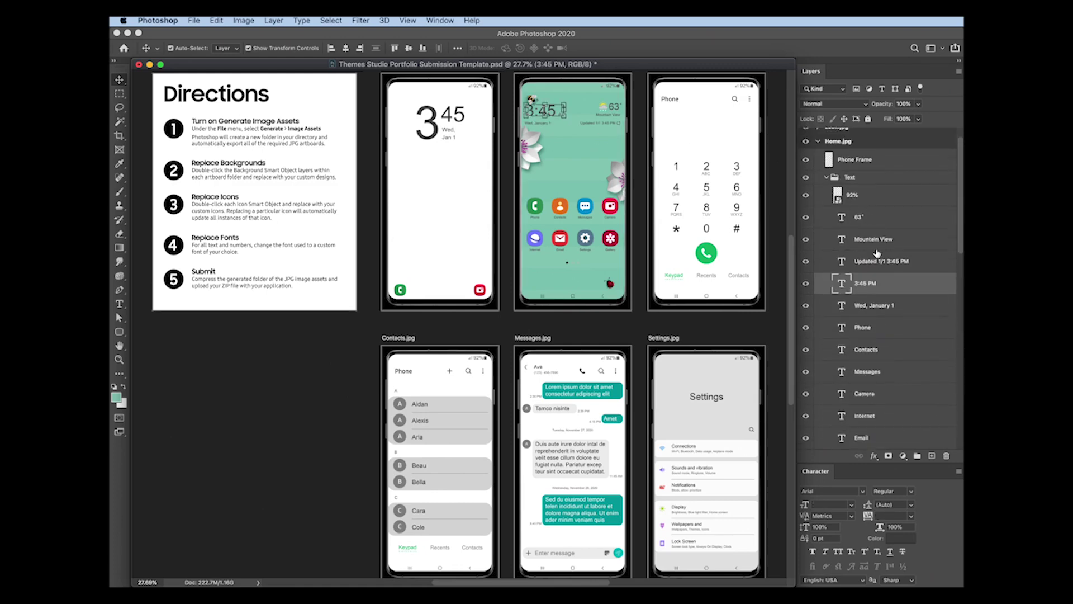
left_click(873, 219)
scroll(877, 297, "down", 1)
scroll(878, 304, "down", 3)
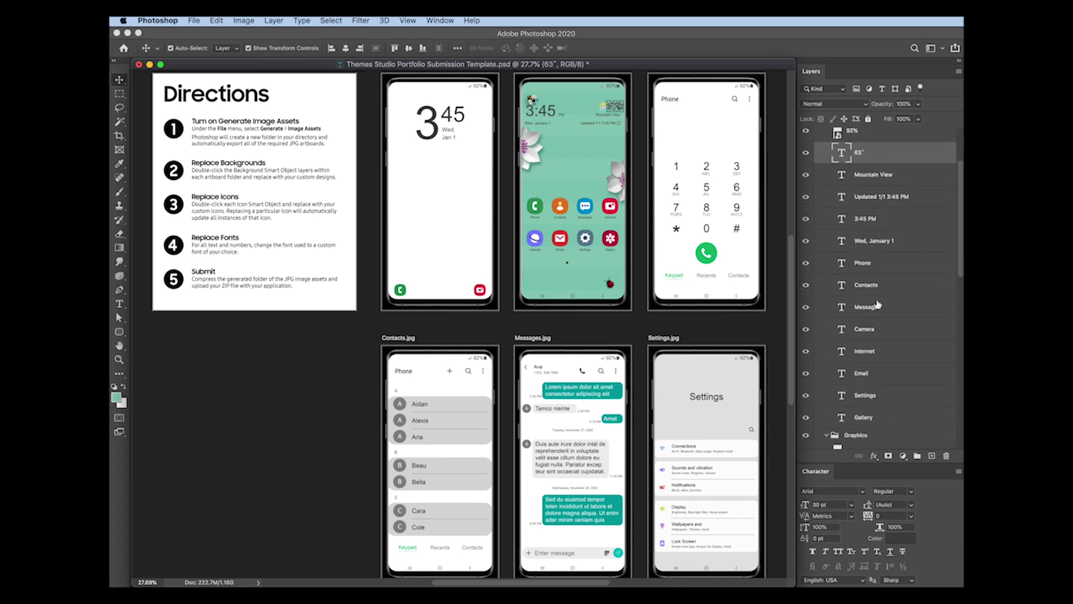
left_click(880, 392, "shift")
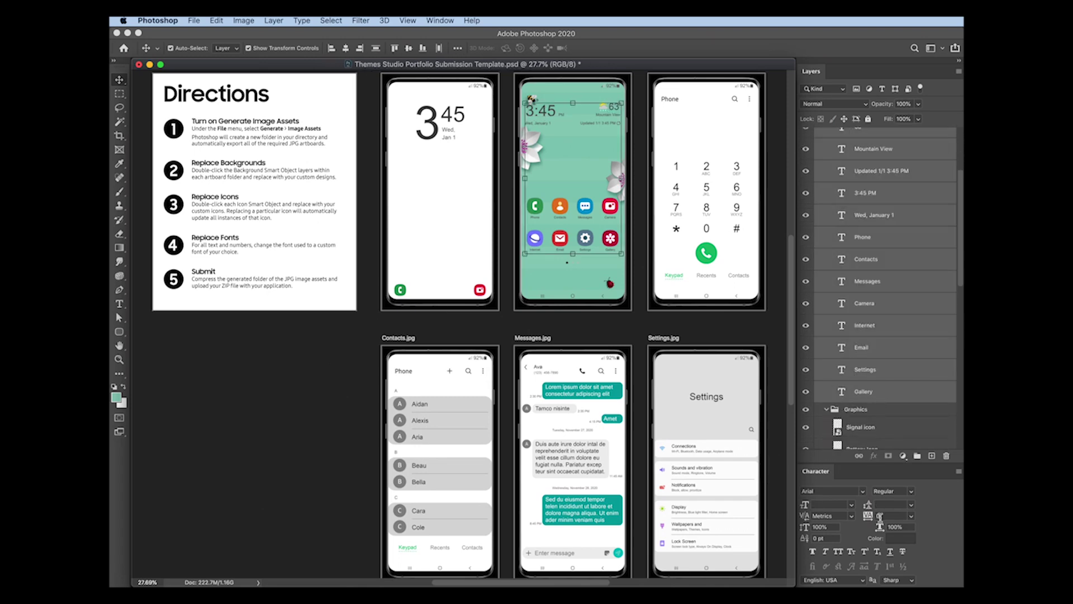
- Color the selected text #7100b4 and set it in Advent Pro SemiBold
left_click(901, 539)
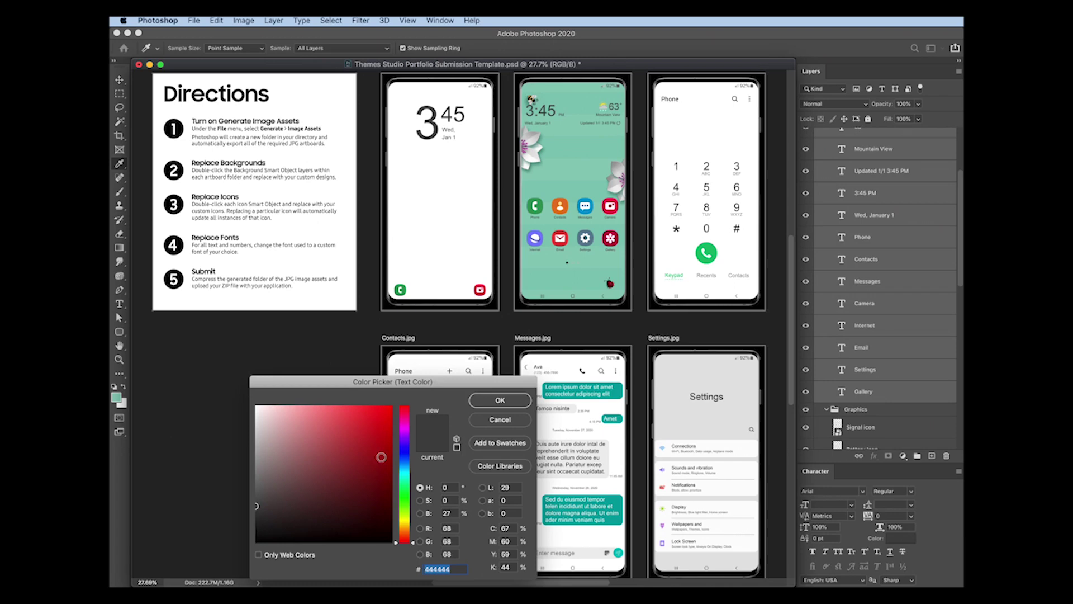
left_click_drag(404, 428, 395, 447)
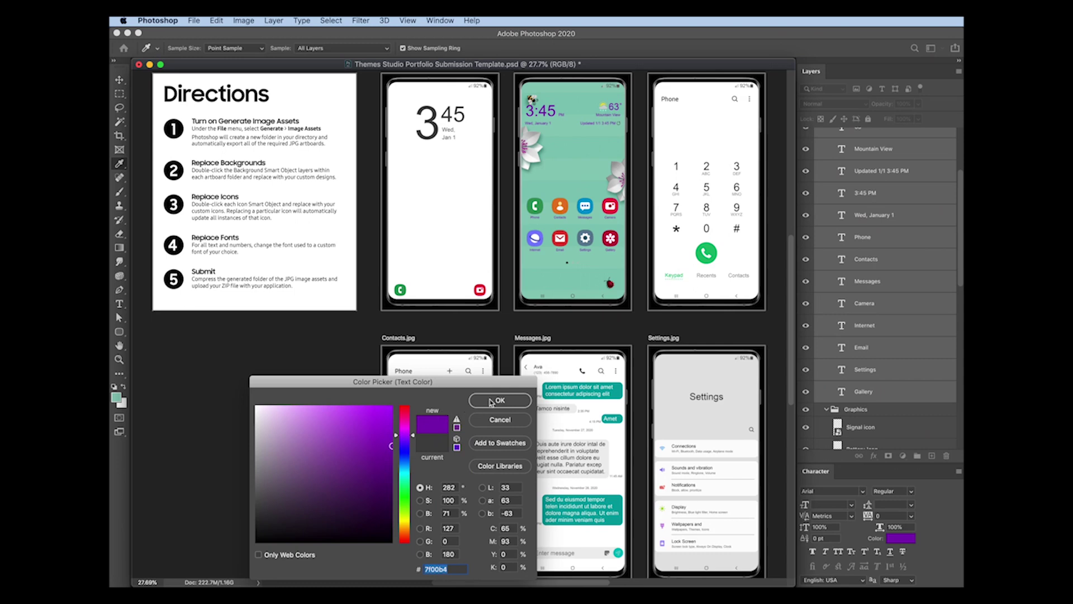
left_click(497, 401)
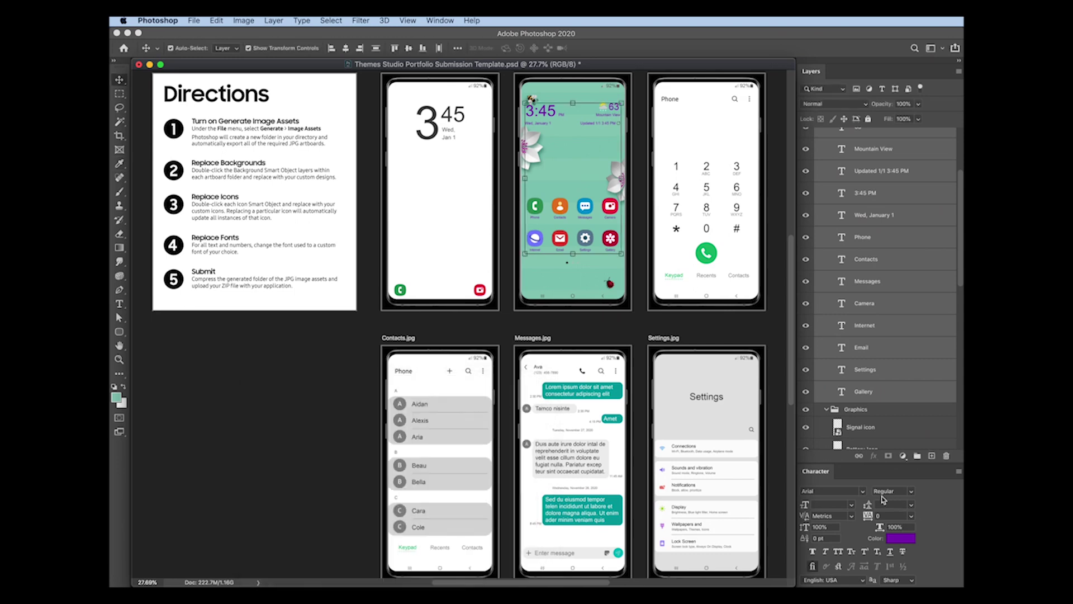
left_click(864, 492)
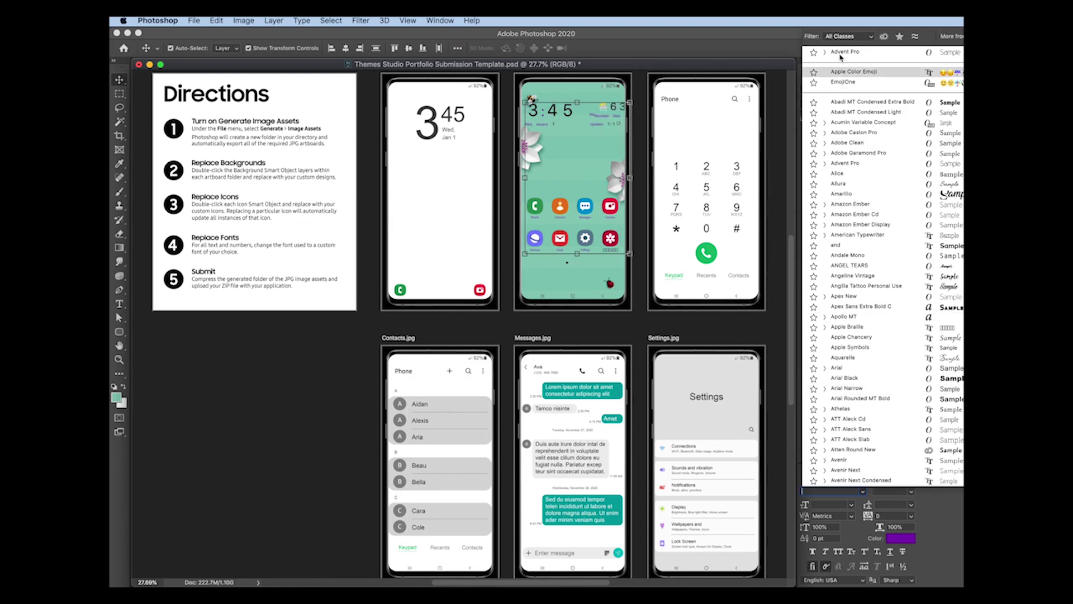
left_click(825, 56)
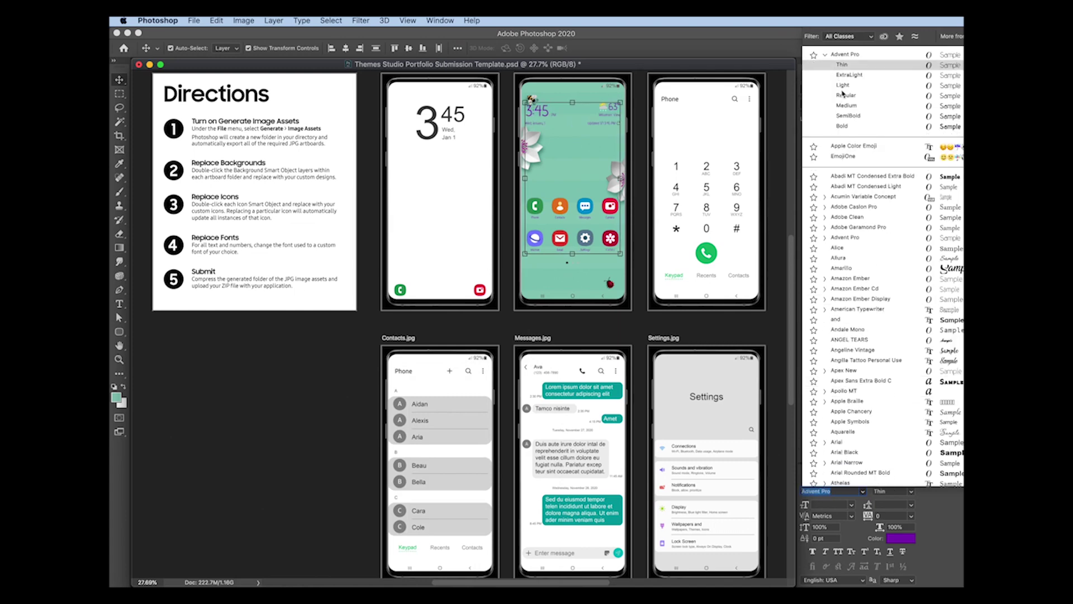
left_click(849, 116)
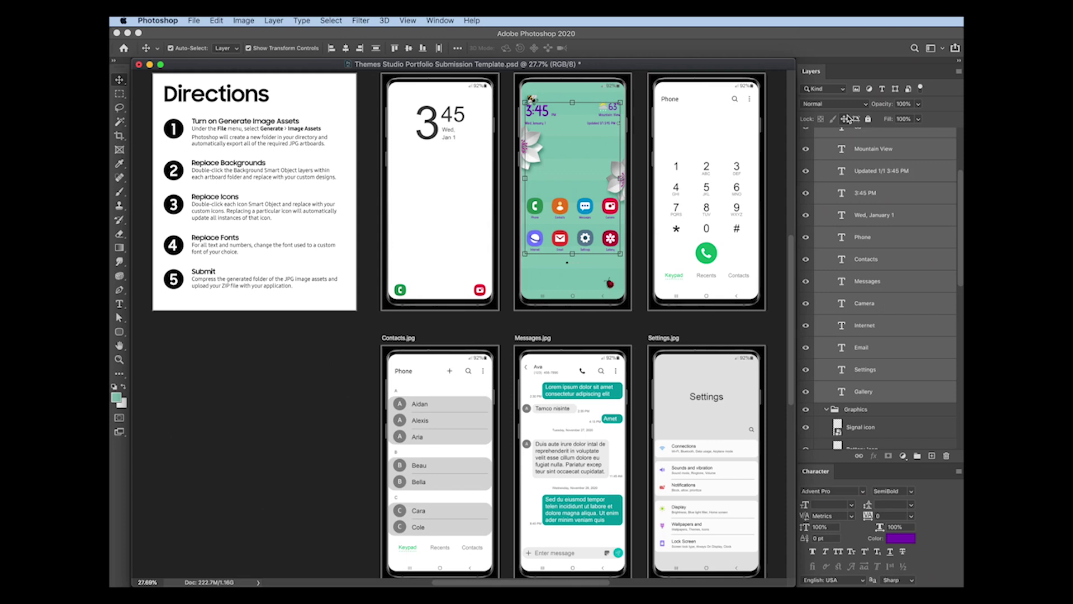
- Select the green Phone app icon and open its smart object for editing
left_click(316, 387)
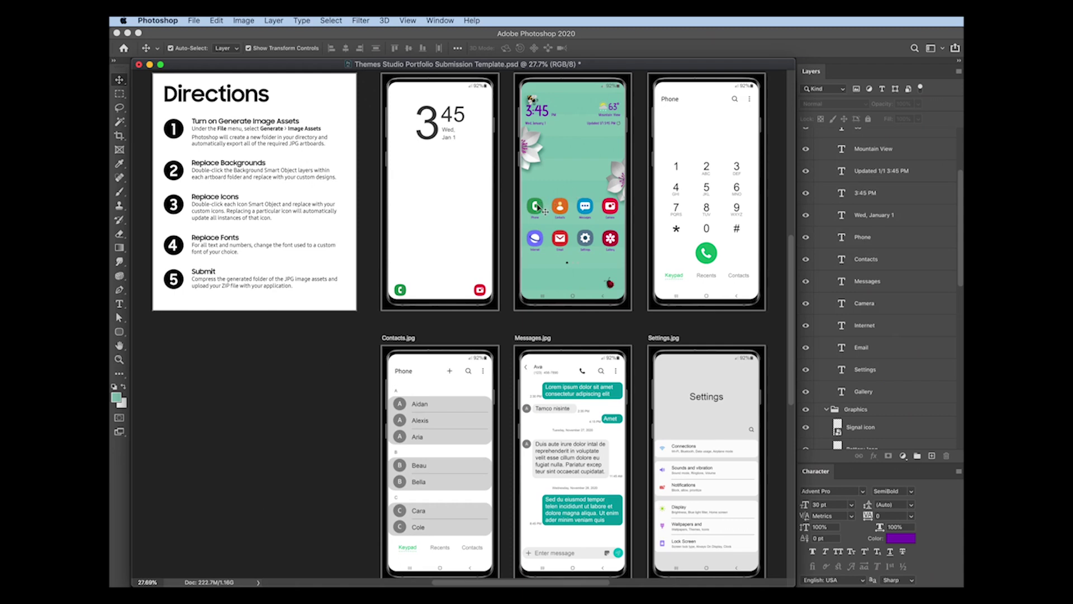
left_click(538, 208)
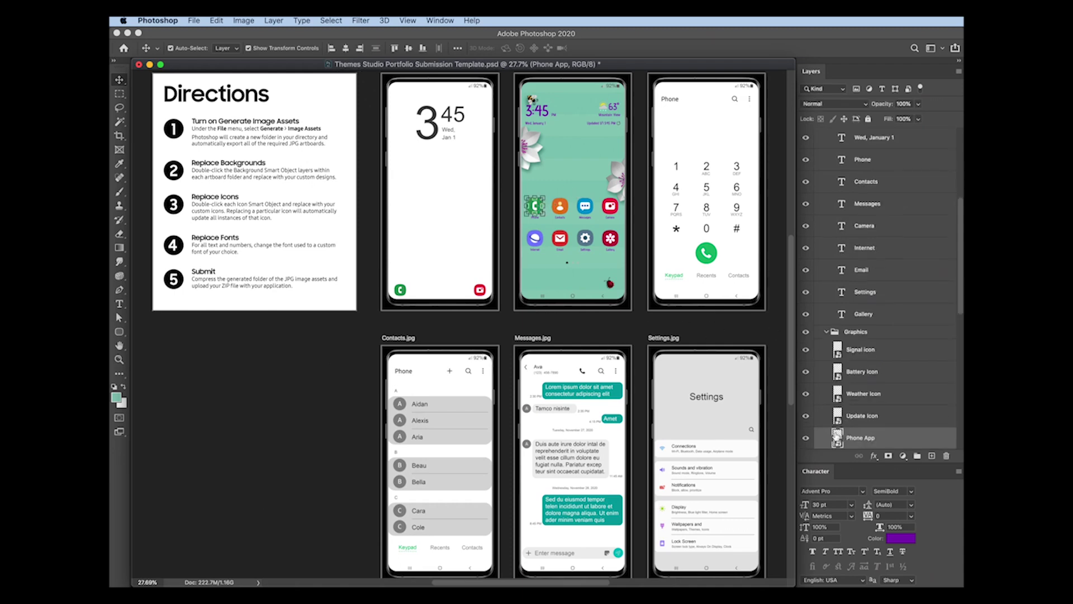
double_click(837, 437)
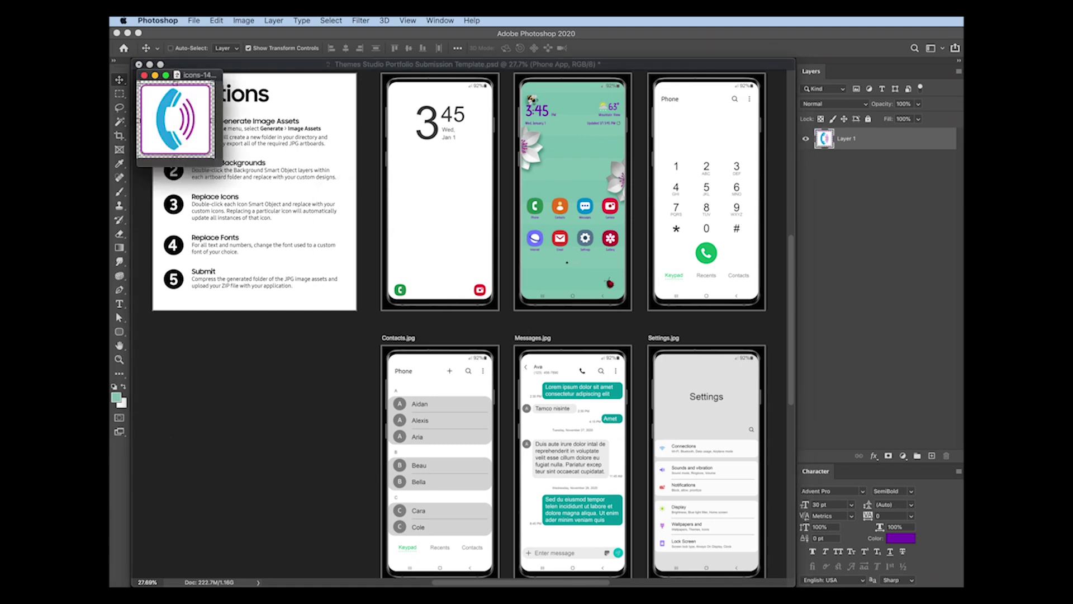
- Paste in the blue-and-purple phone icon, delete the old green layer, and save
left_click(170, 48)
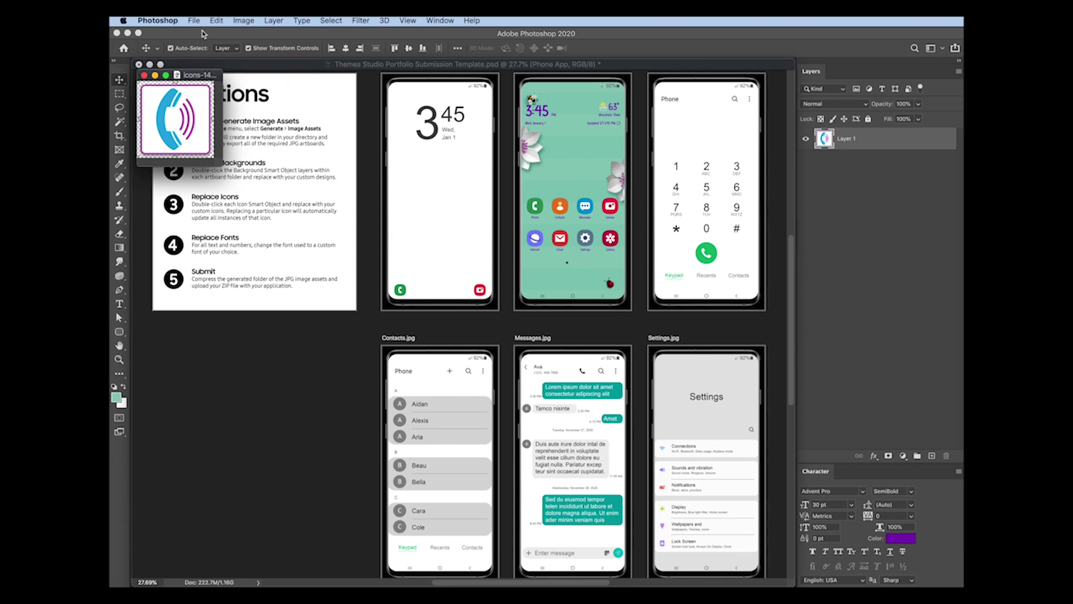
left_click(155, 74)
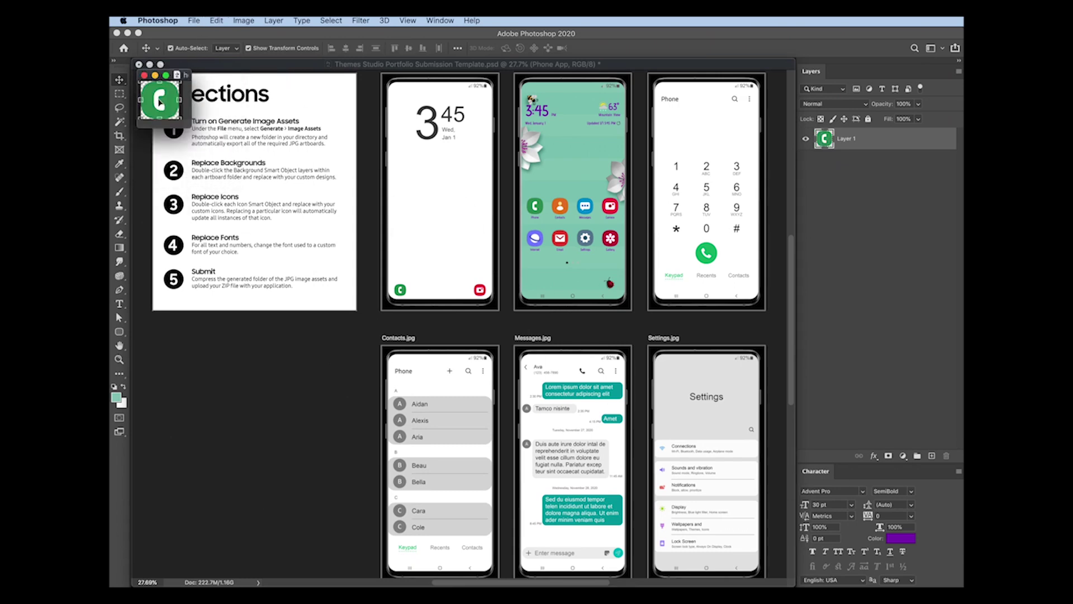
key("super+v")
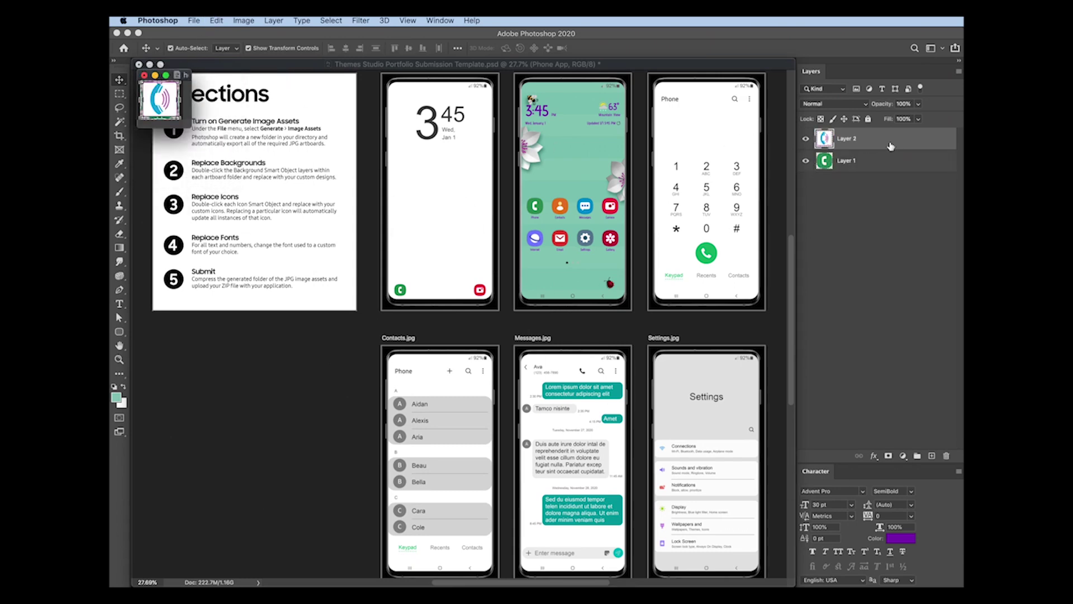
left_click(884, 162)
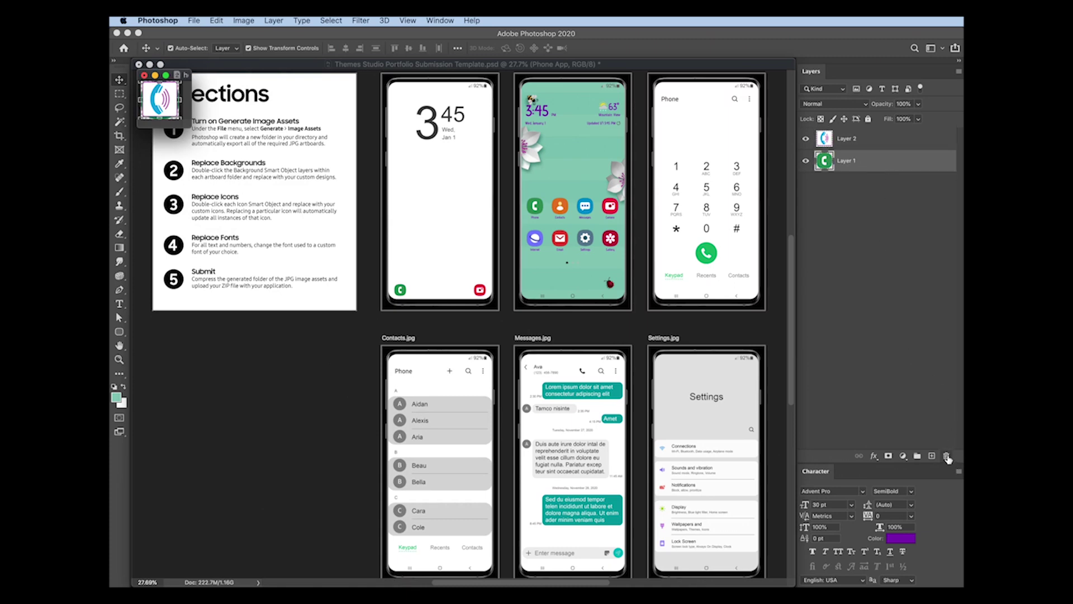
left_click(947, 456)
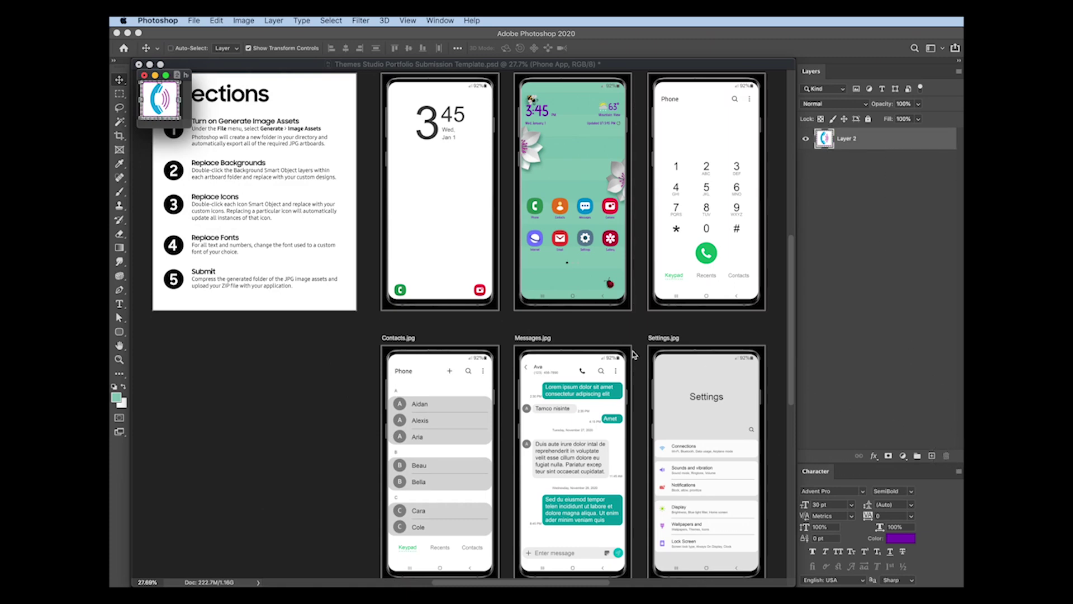
key("super")
key("super+s")
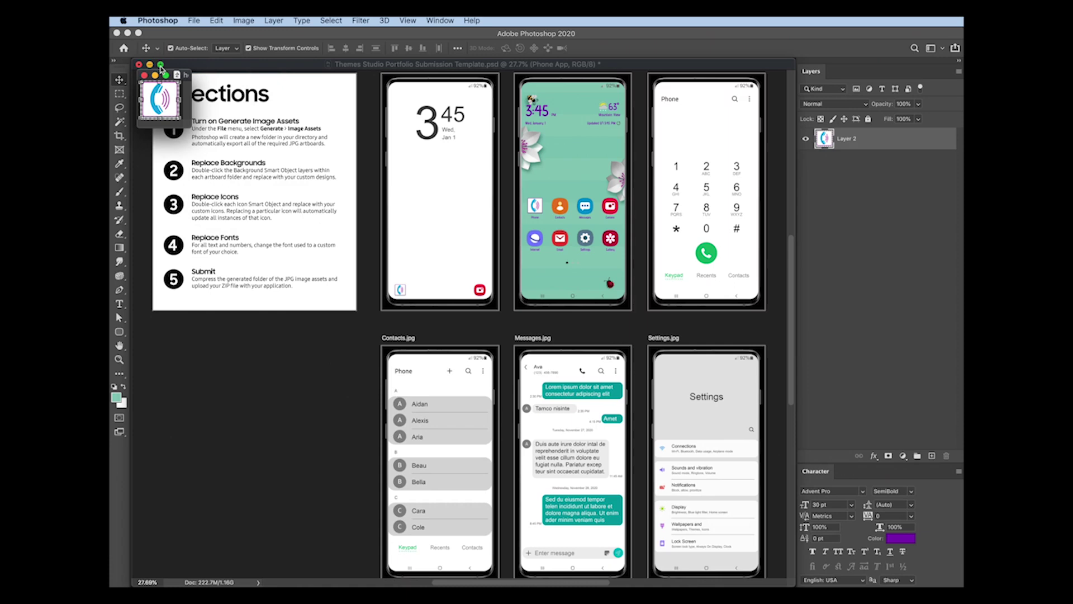
key("super+w")
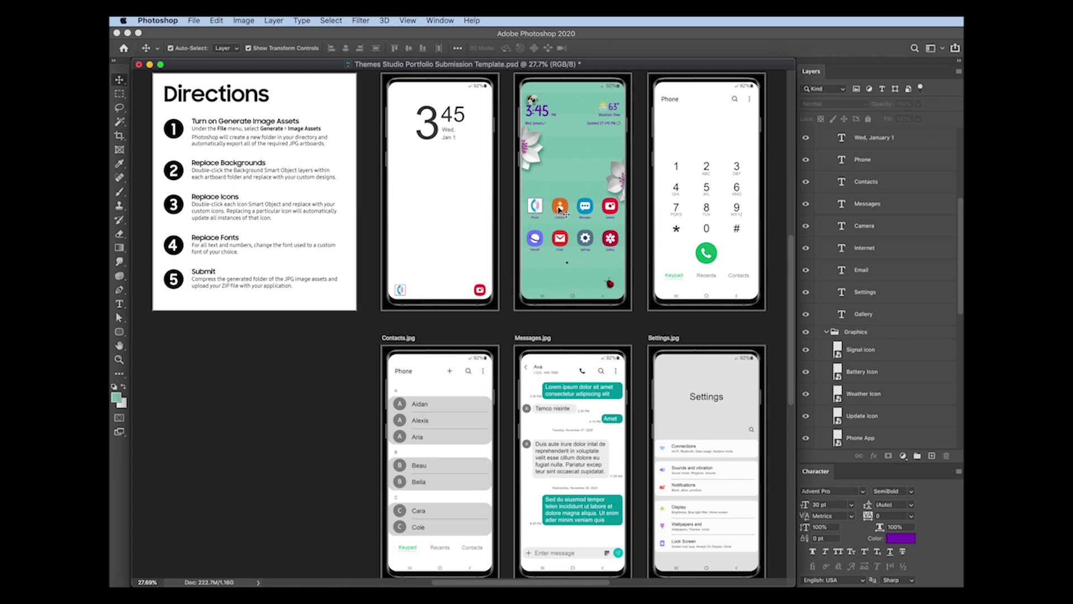
- Replace the Contacts icon smart object's orange artwork with the new people-network graphic
left_click(559, 209)
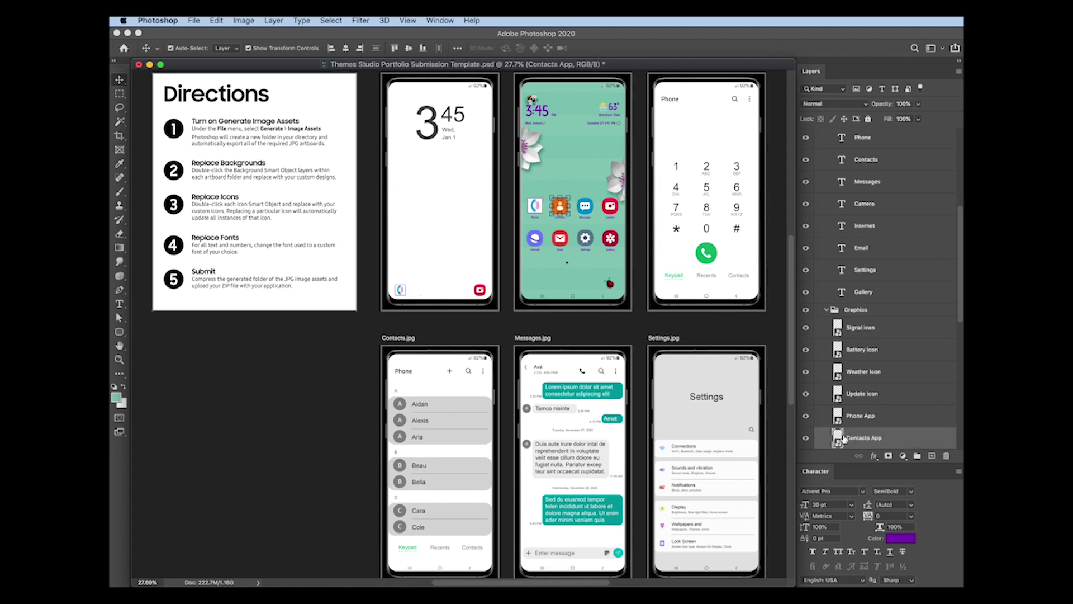
double_click(838, 436)
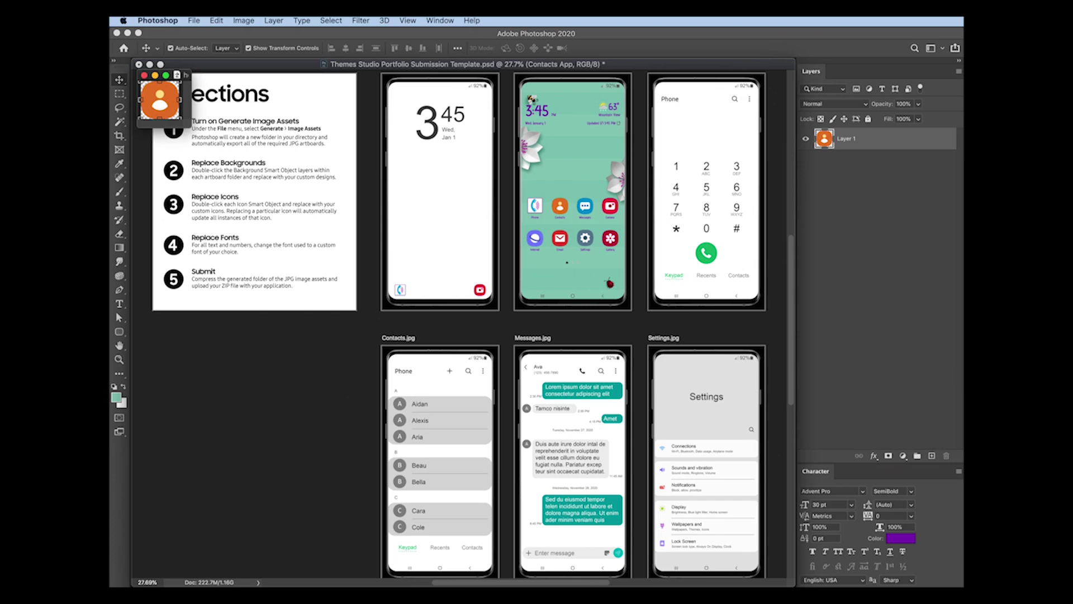
key("super+a")
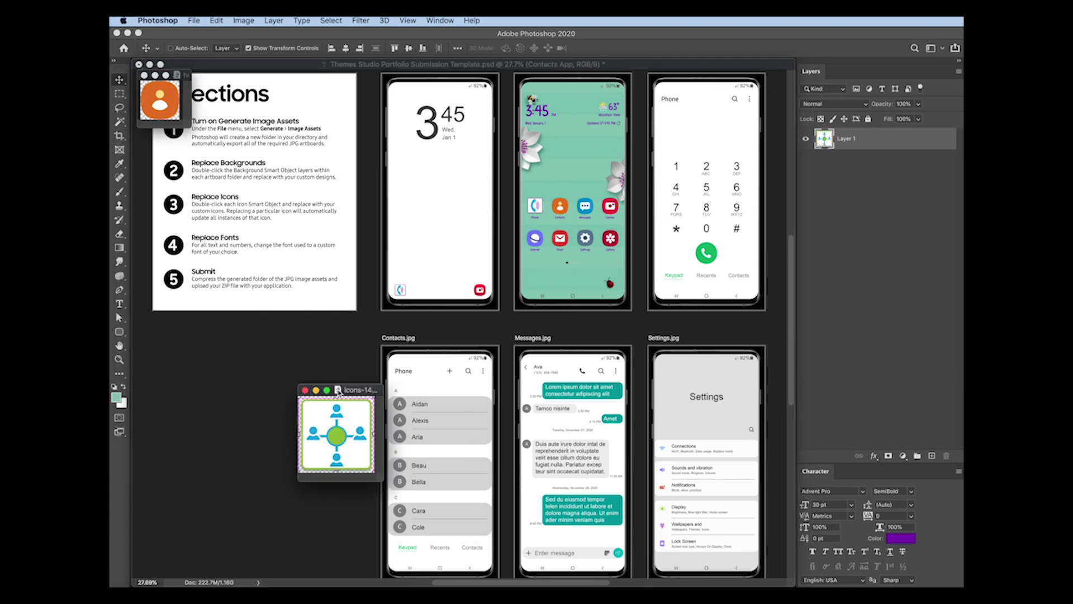
left_click_drag(337, 389, 155, 105)
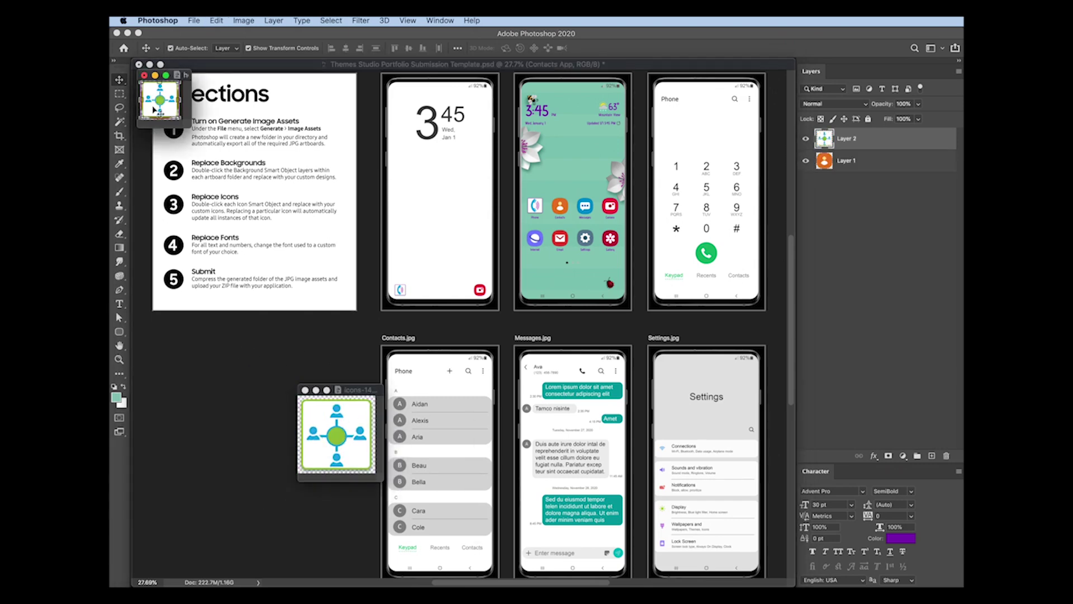
left_click(913, 167)
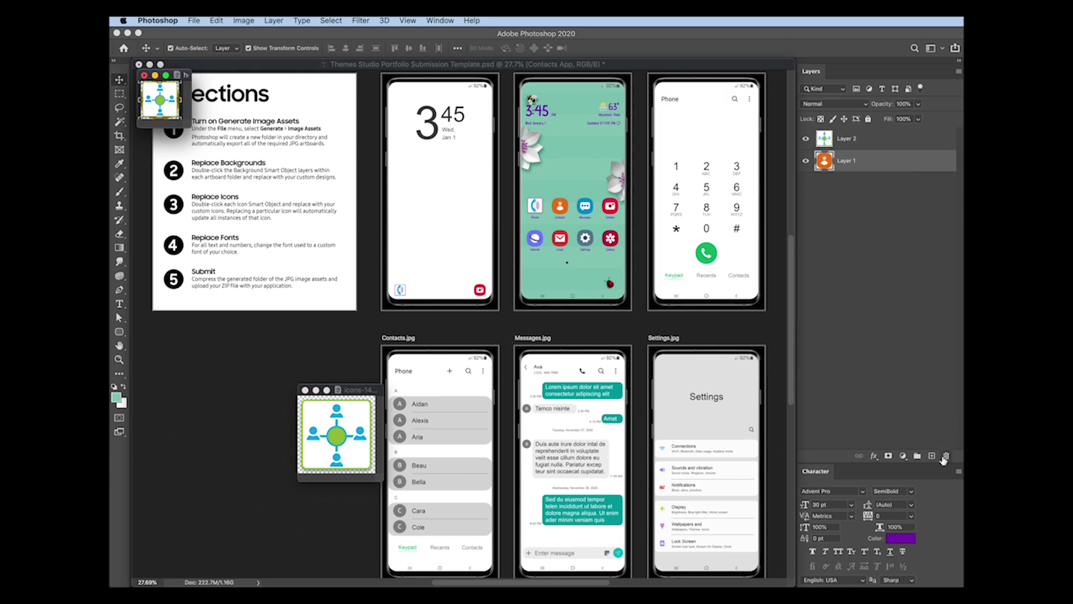
left_click(946, 457)
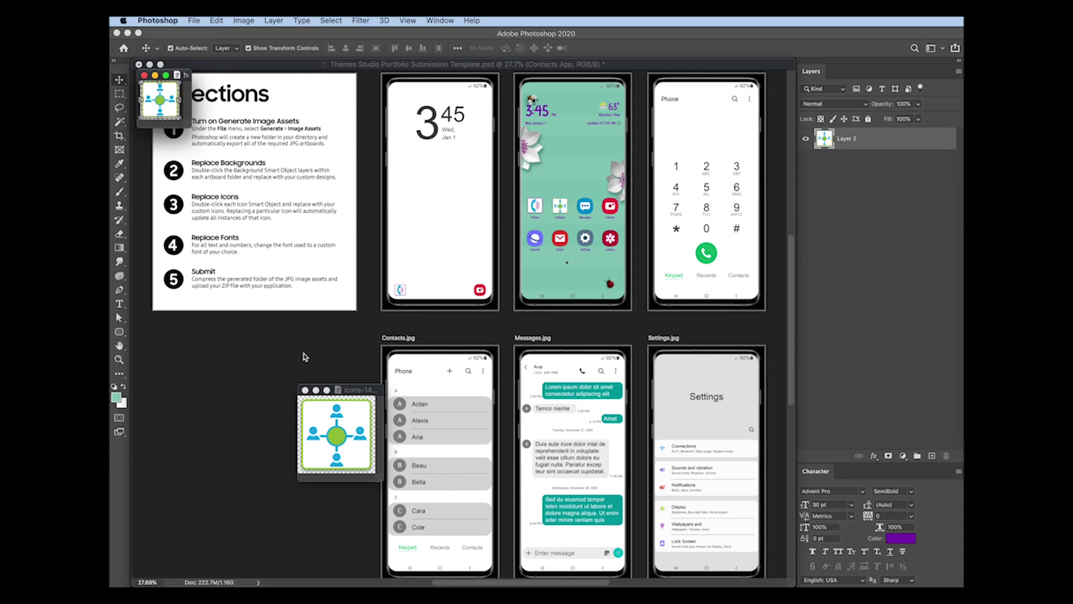
key("super+w")
left_click(594, 213)
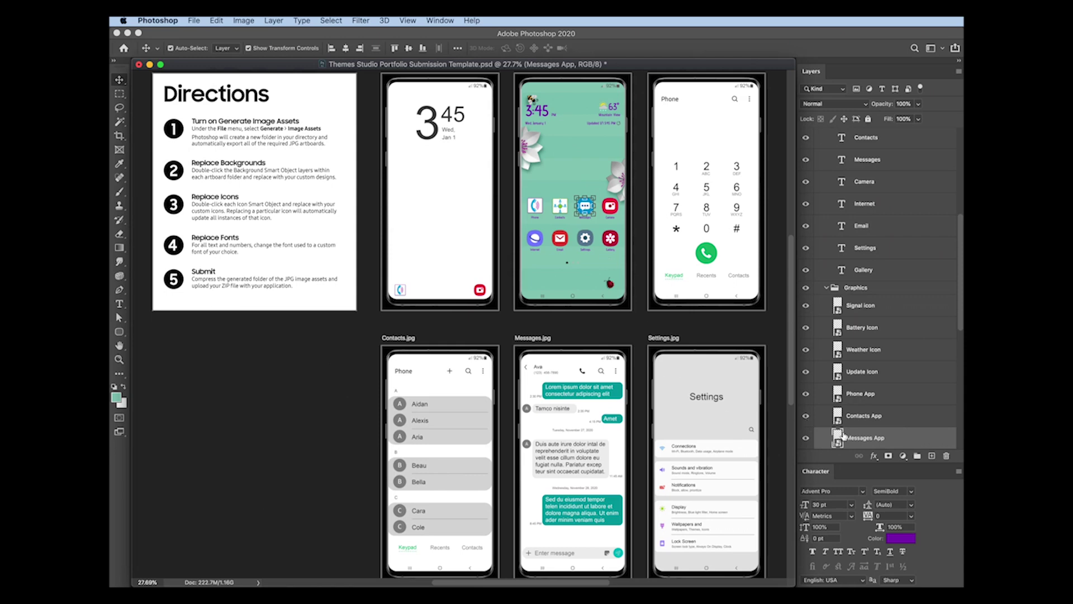
- Replace the Messages app icon's old blue artwork with the purple messages artwork and save
double_click(838, 438)
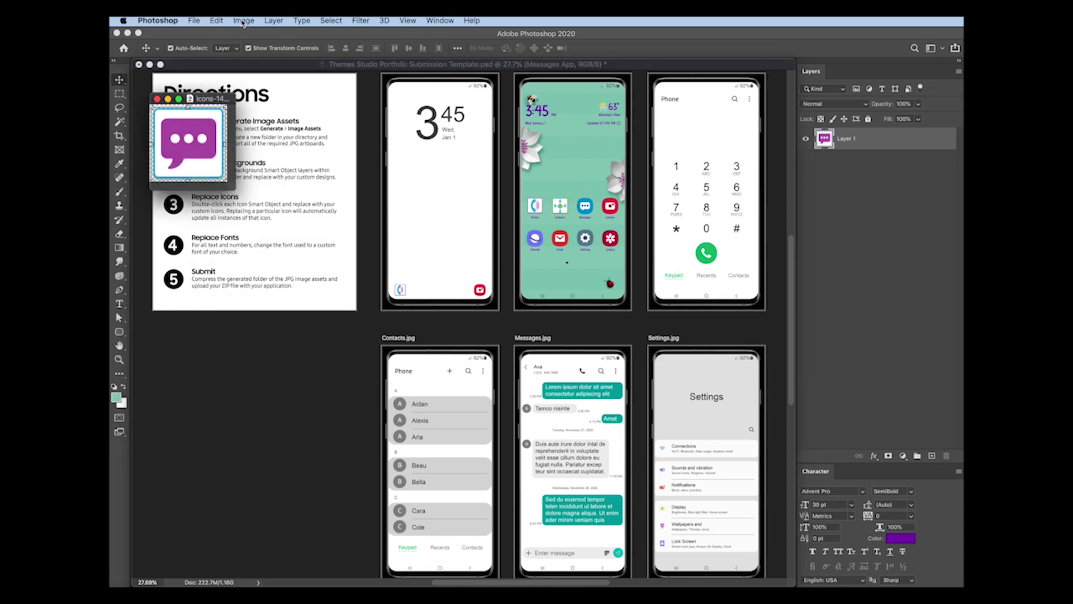
left_click(333, 22)
left_click(335, 29)
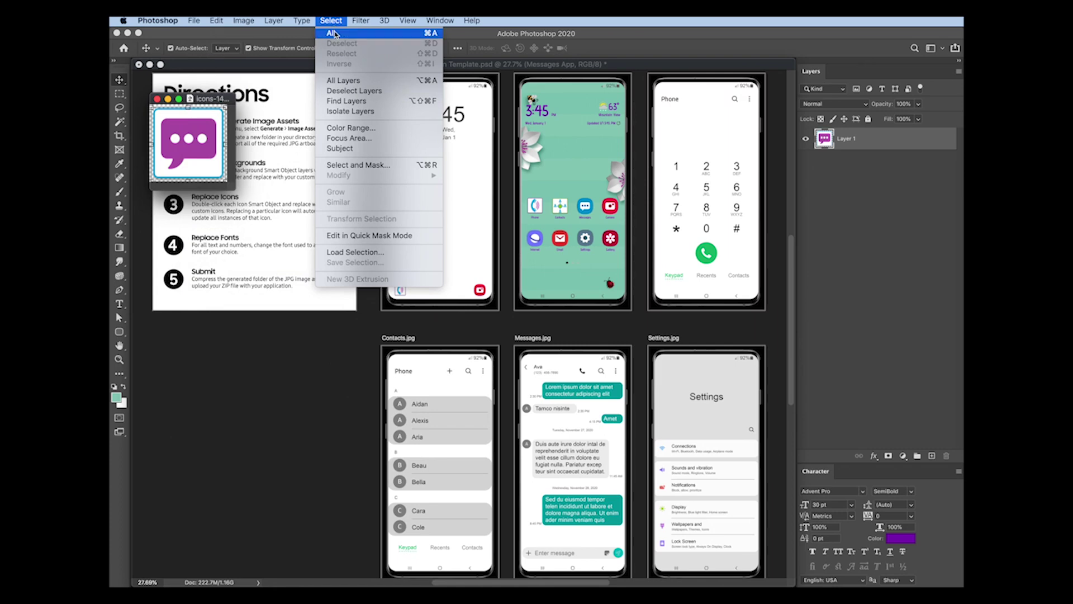
left_click(216, 20)
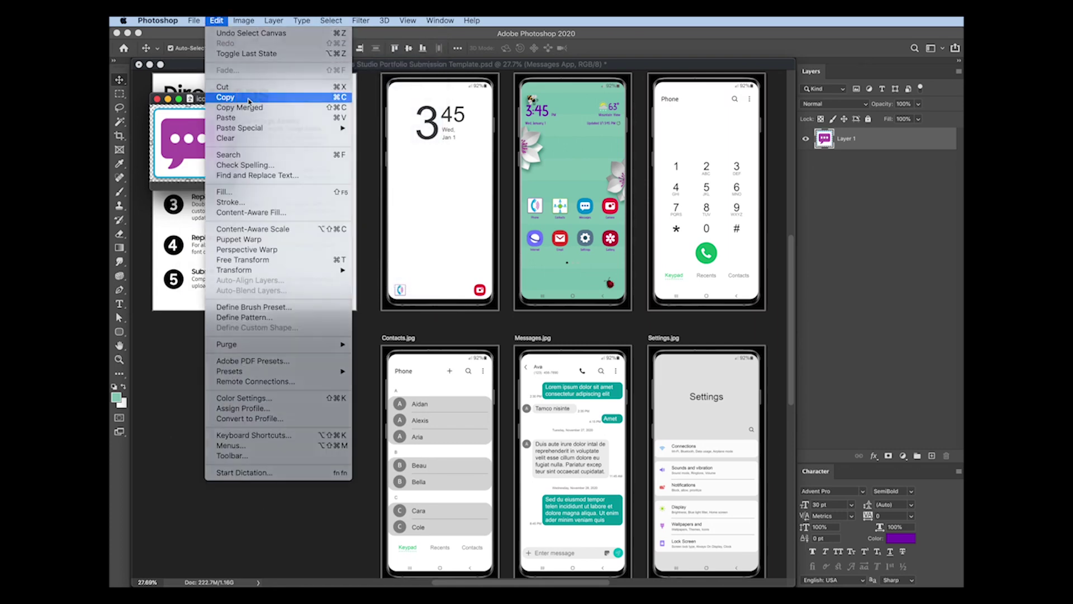
left_click(249, 98)
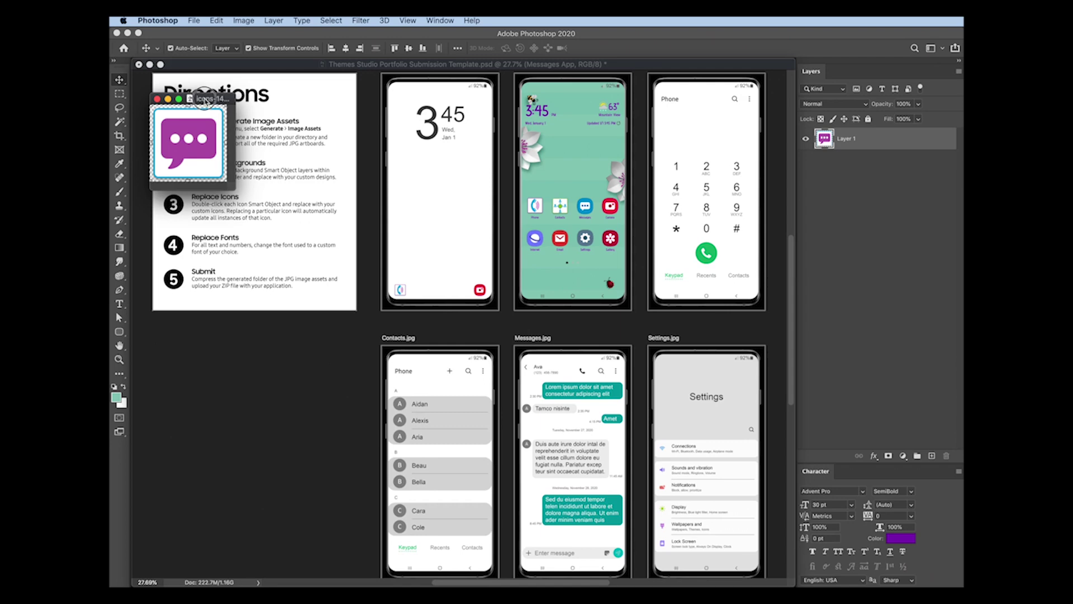
left_click_drag(204, 101, 231, 198)
left_click(178, 124)
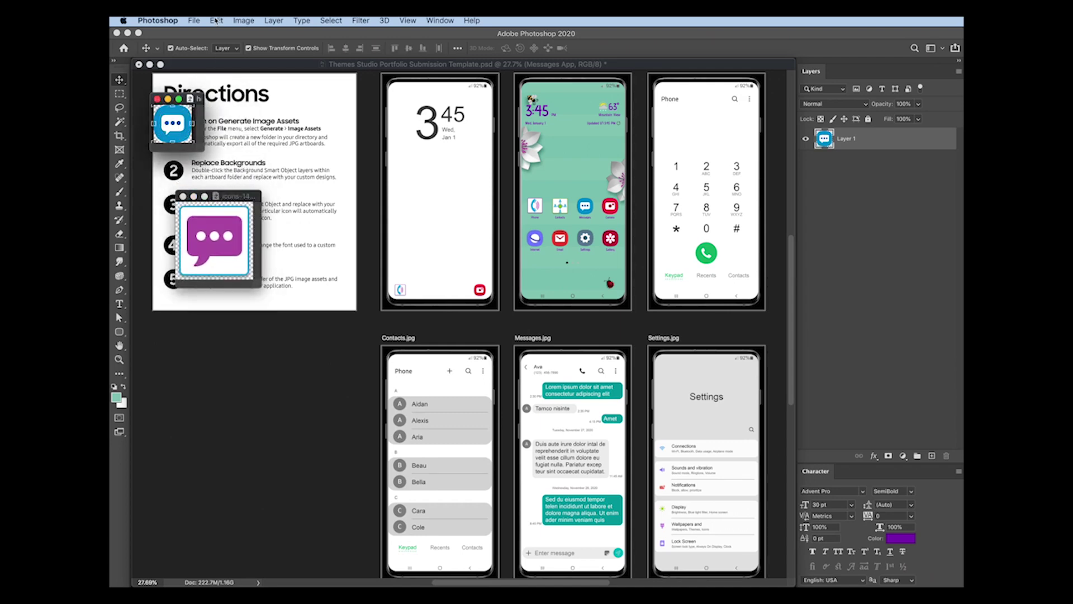
left_click(217, 20)
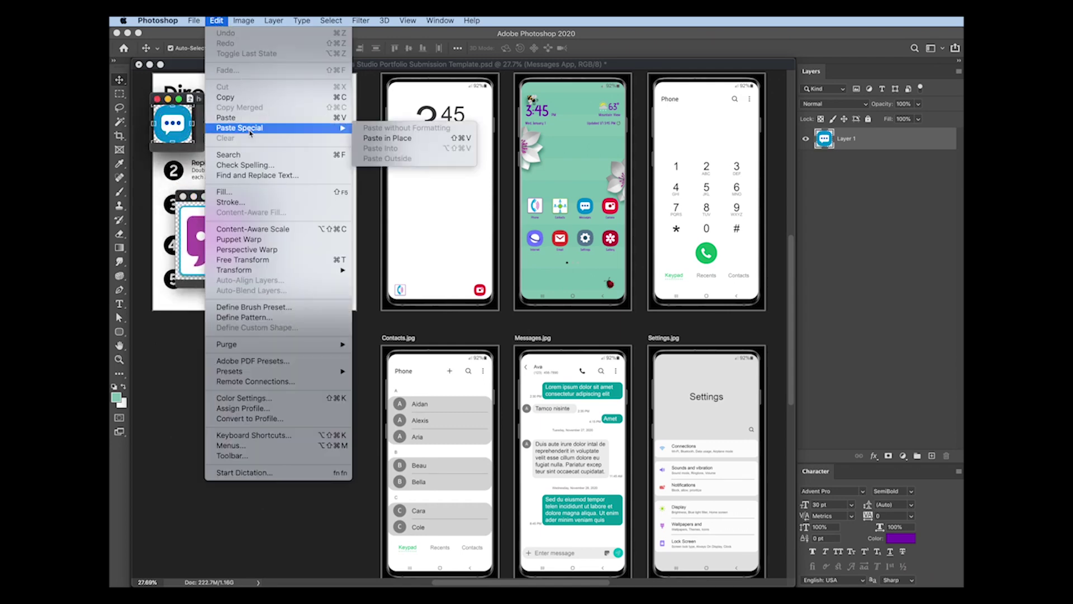
left_click(251, 118)
left_click(893, 161)
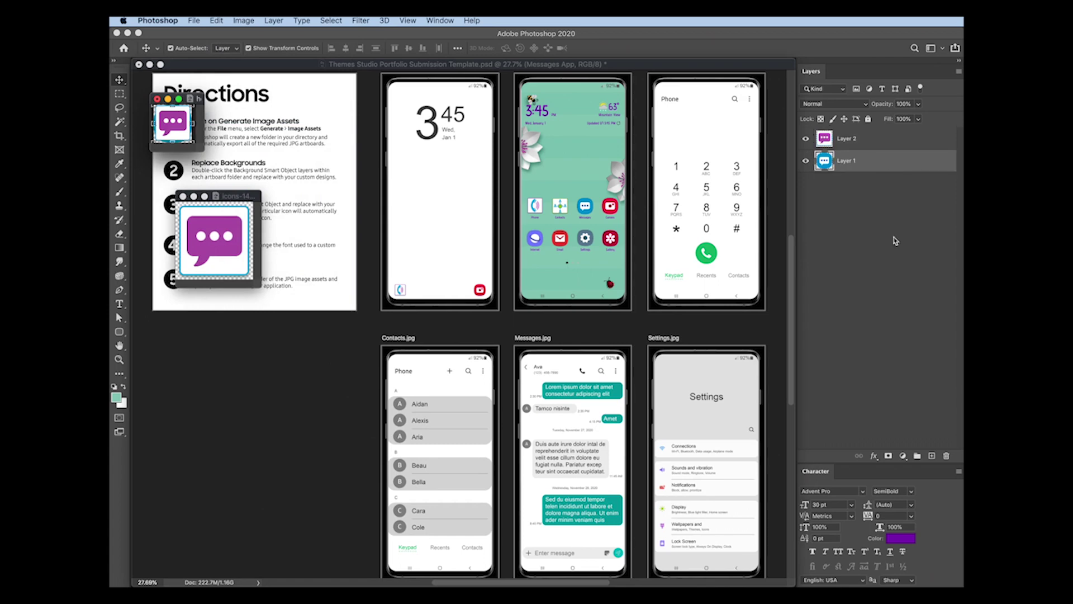
left_click(947, 456)
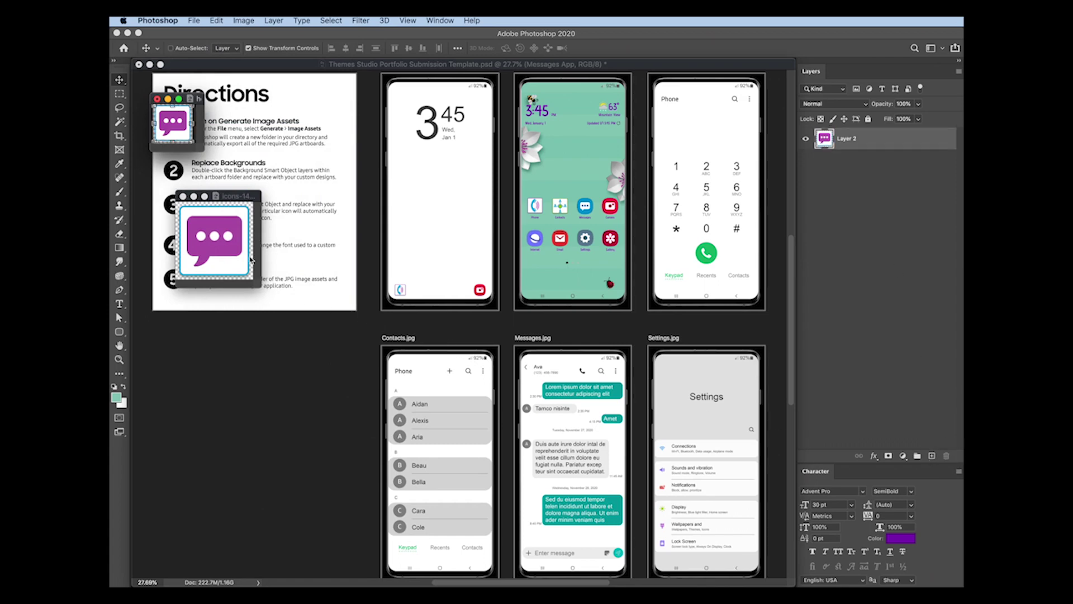
left_click(194, 20)
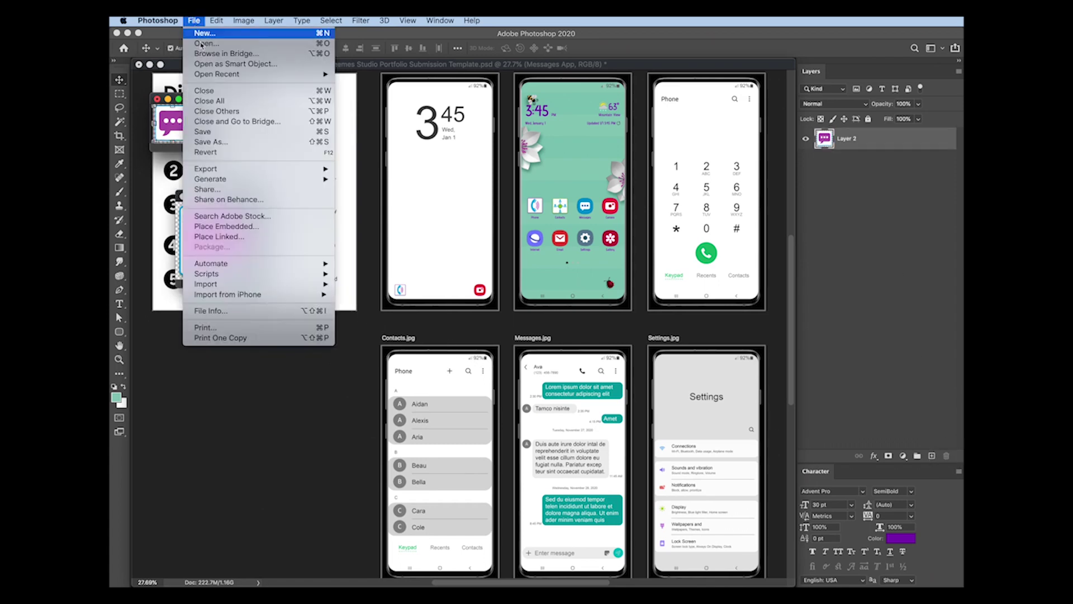
left_click(211, 131)
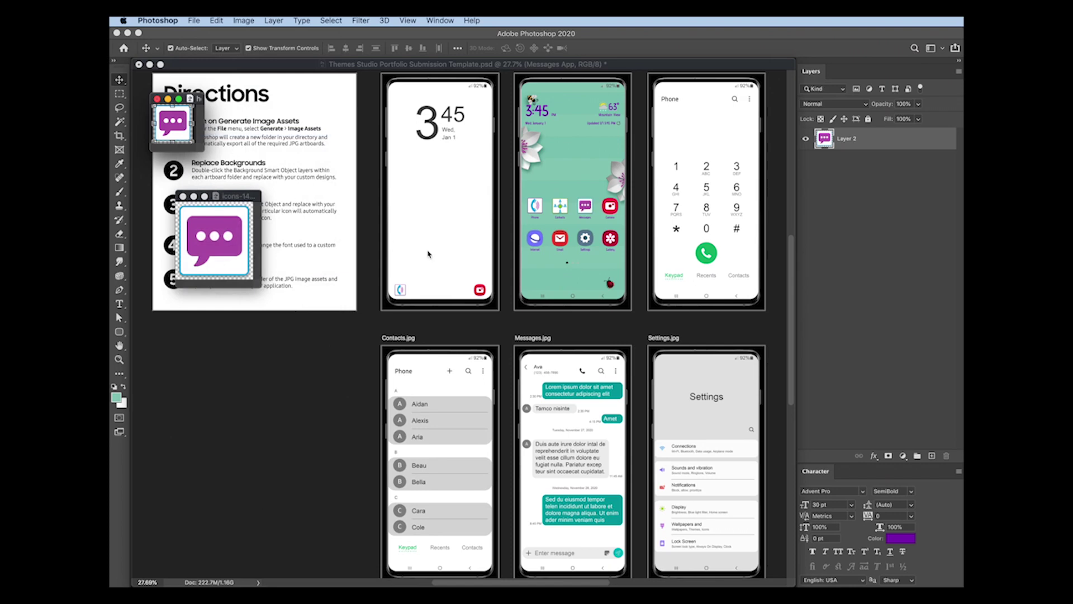
left_click(610, 206)
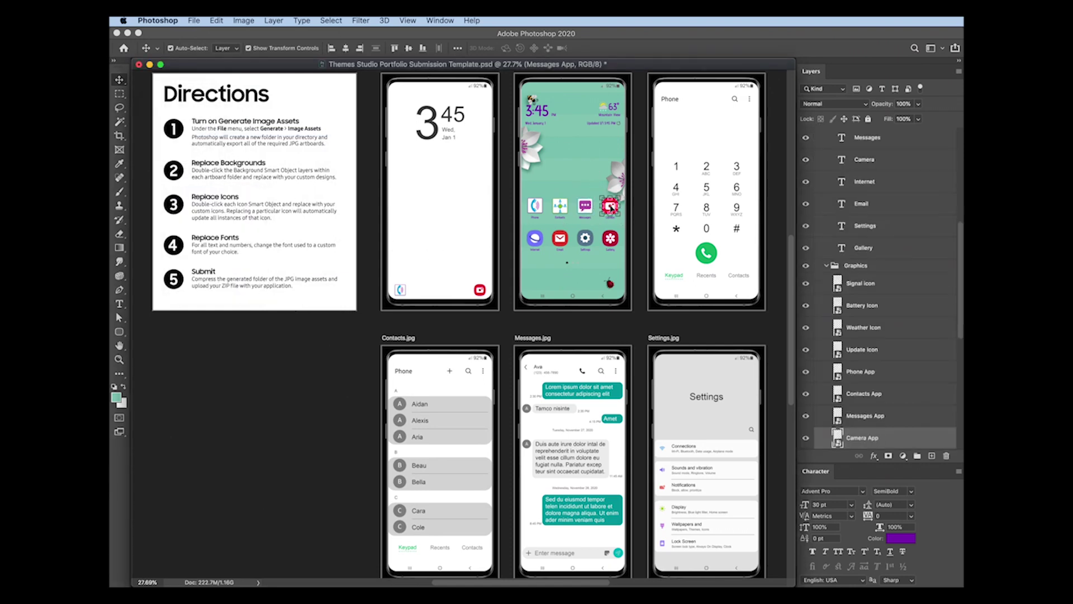
- Swap the Camera icon's red artwork for the purple camera artwork, then save and close
left_click(838, 440)
double_click(838, 440)
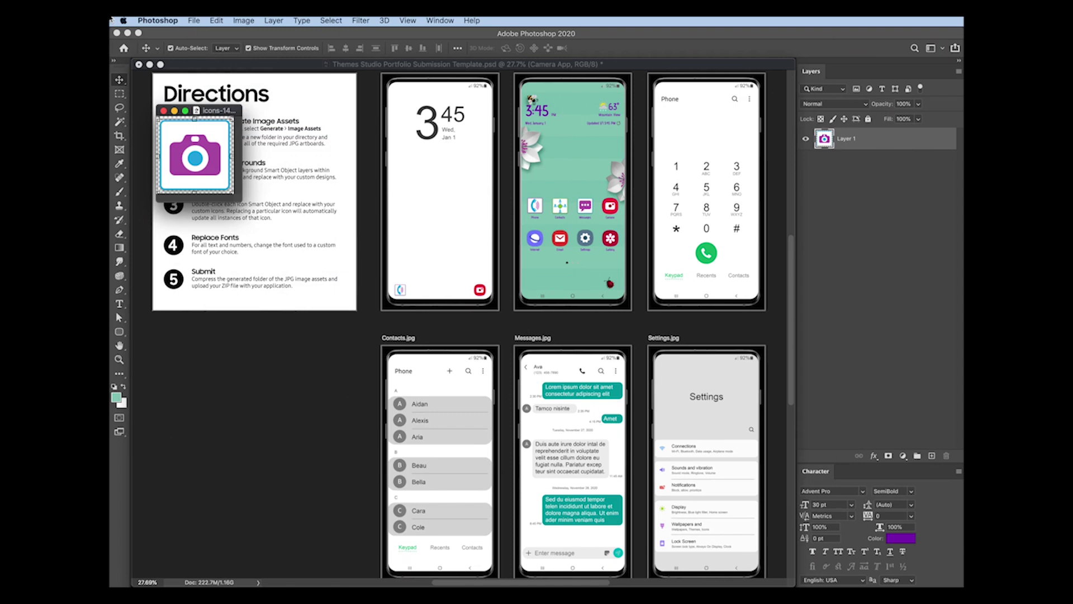
left_click(331, 20)
left_click(345, 35)
left_click(216, 21)
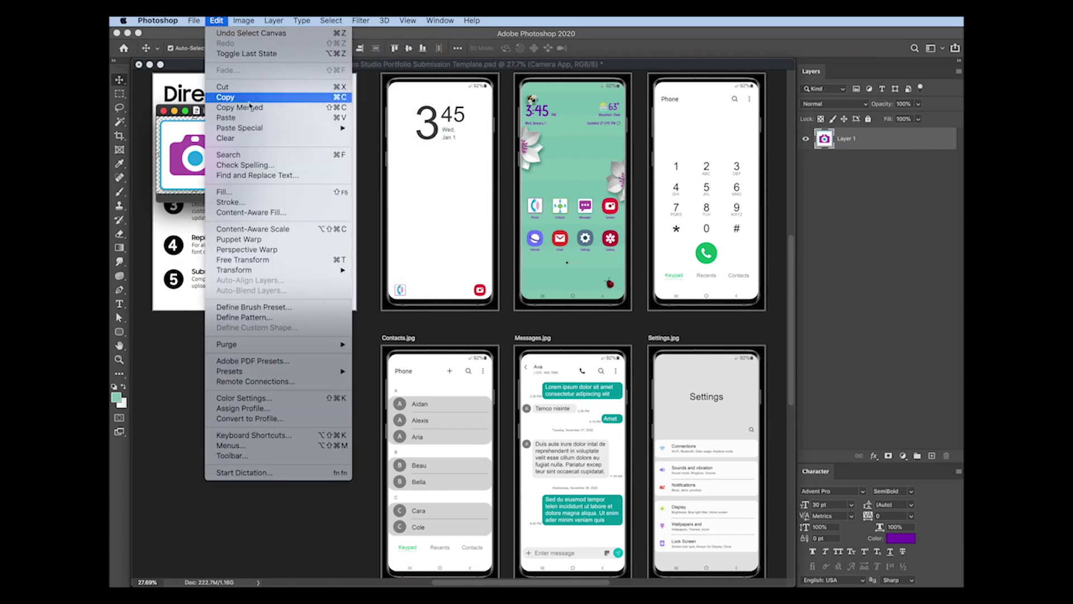
left_click(229, 96)
left_click_drag(223, 111, 246, 212)
left_click(216, 20)
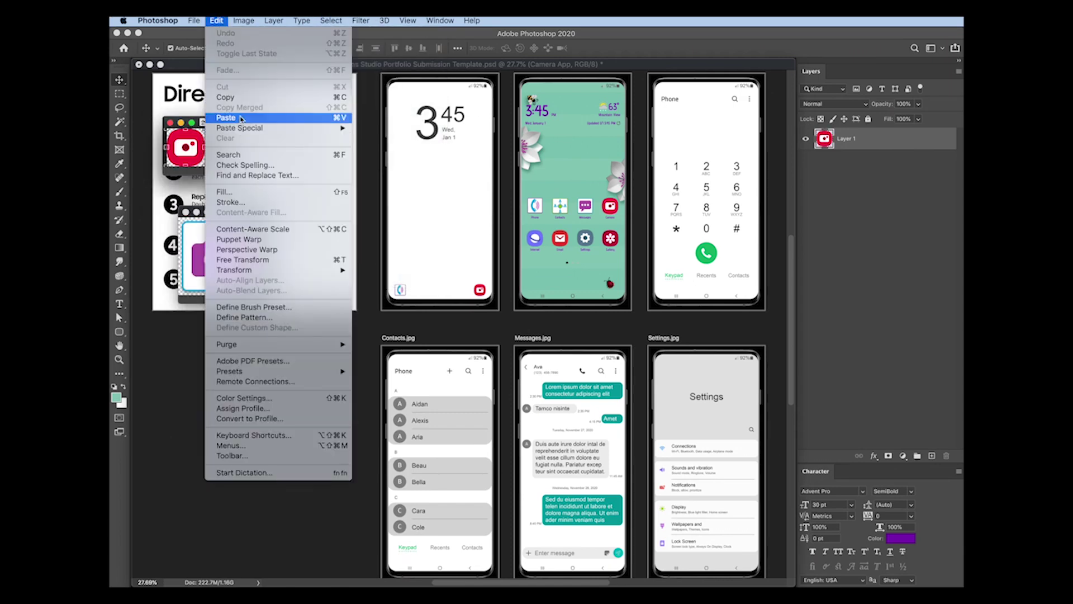
left_click(230, 116)
left_click(945, 456)
key("super+s")
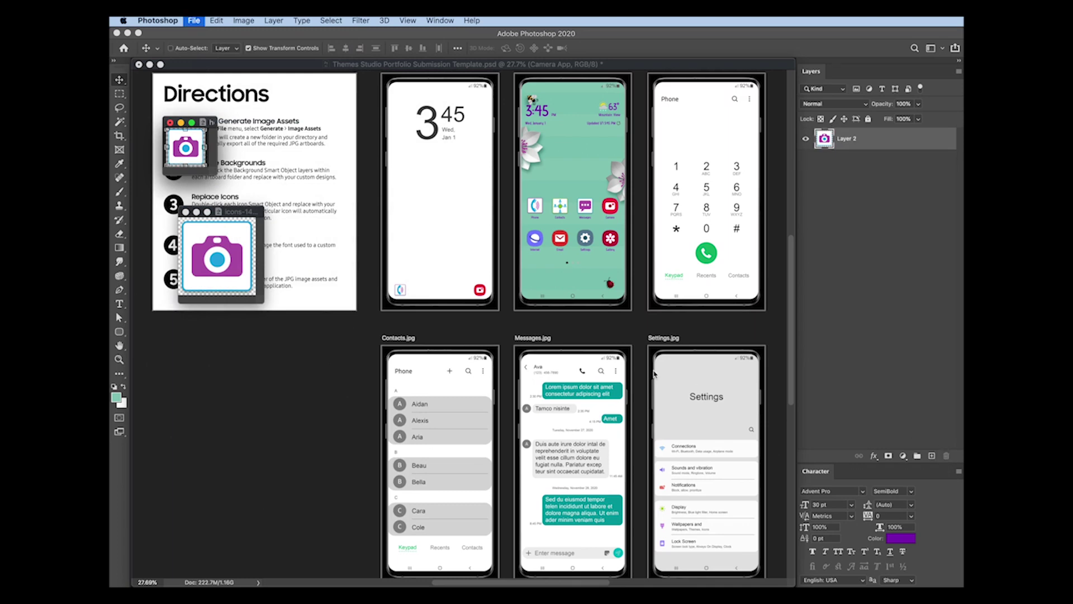
key("super+w")
key("super+w")
- Replace the Internet icon's artwork with the new blue internet artwork, then save and close
left_click(529, 239)
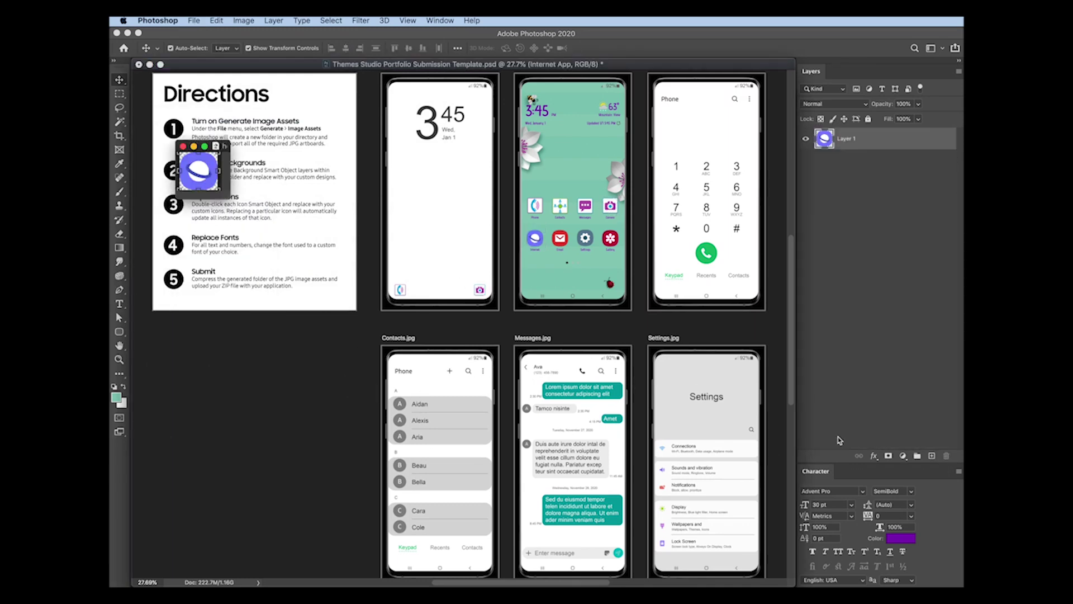
left_click(331, 21)
left_click(335, 33)
left_click(216, 20)
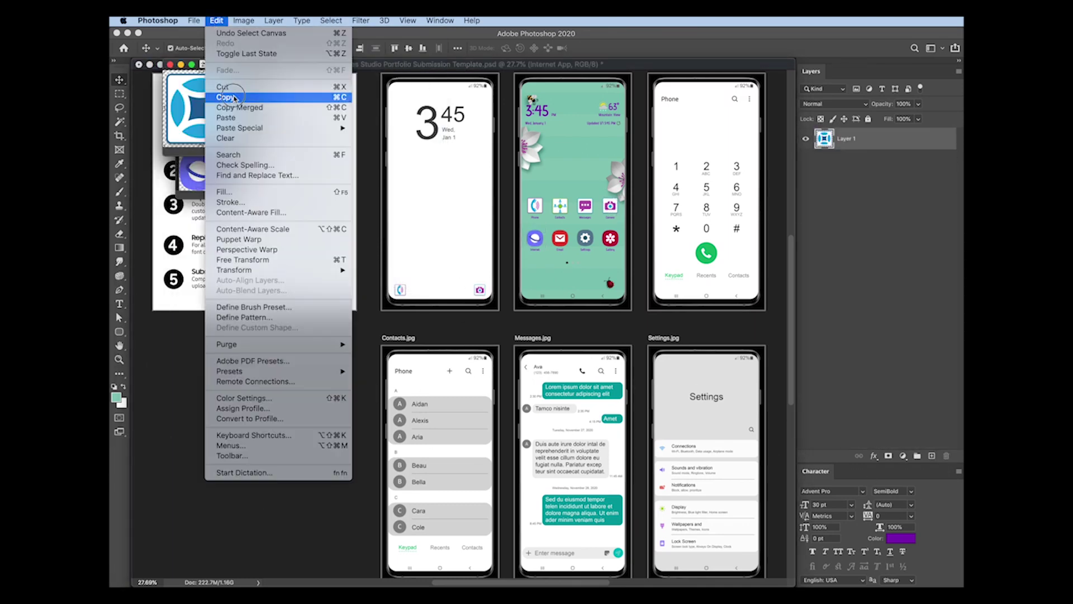
left_click(226, 97)
left_click(193, 174)
left_click(216, 20)
left_click(226, 118)
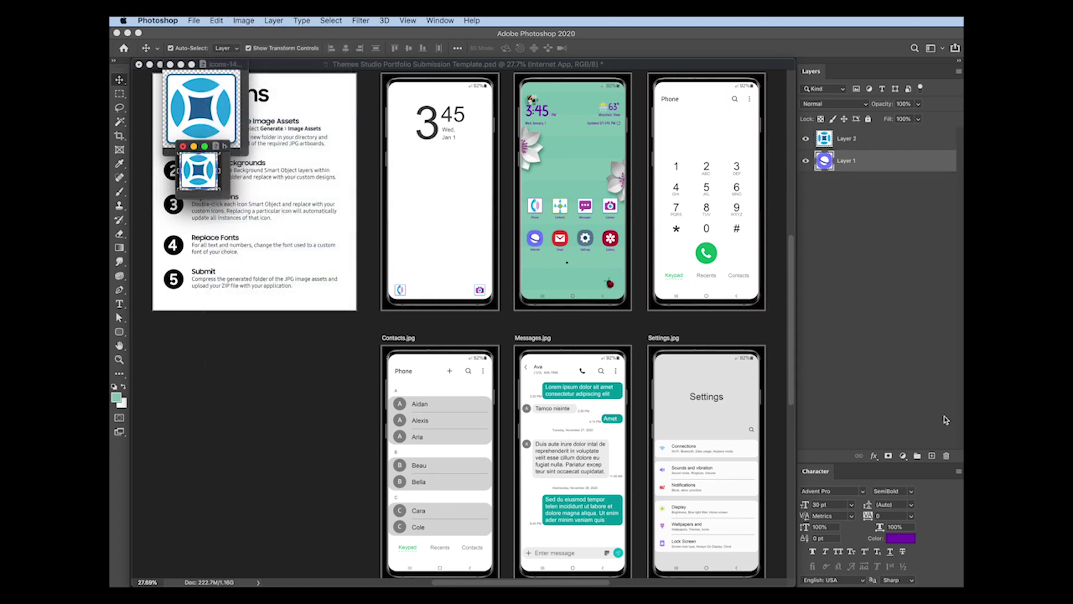
left_click(946, 455)
key("super+s")
key("super+w")
- Give the Email icon the red envelope artwork, removing the old layer, then save and close
left_click(837, 439)
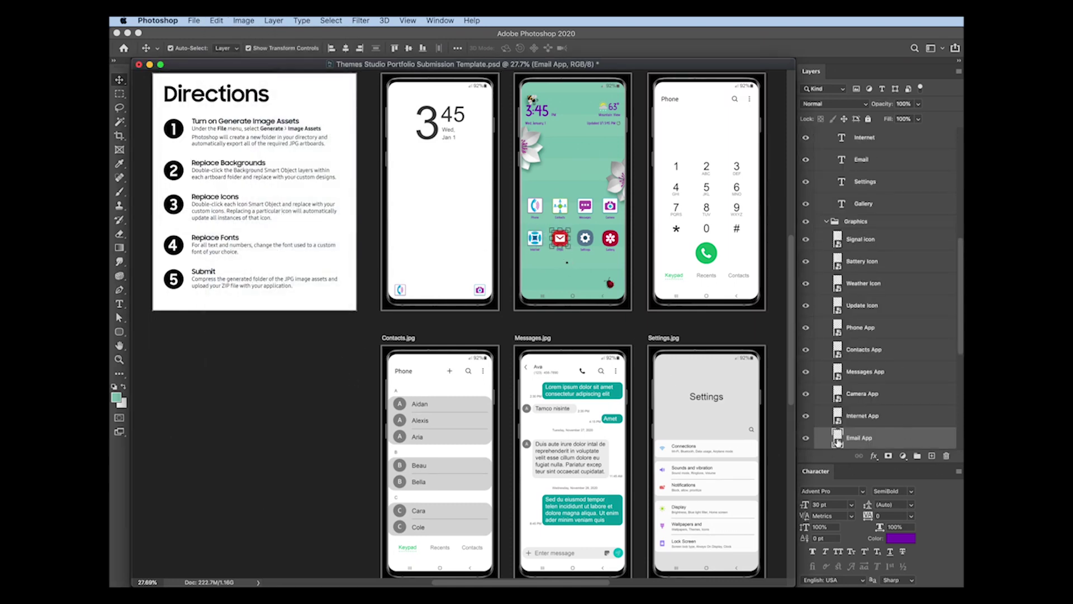
double_click(838, 439)
key("ctrl+Tab")
key("super+a")
key("super+c")
left_click(226, 207)
key("super+v")
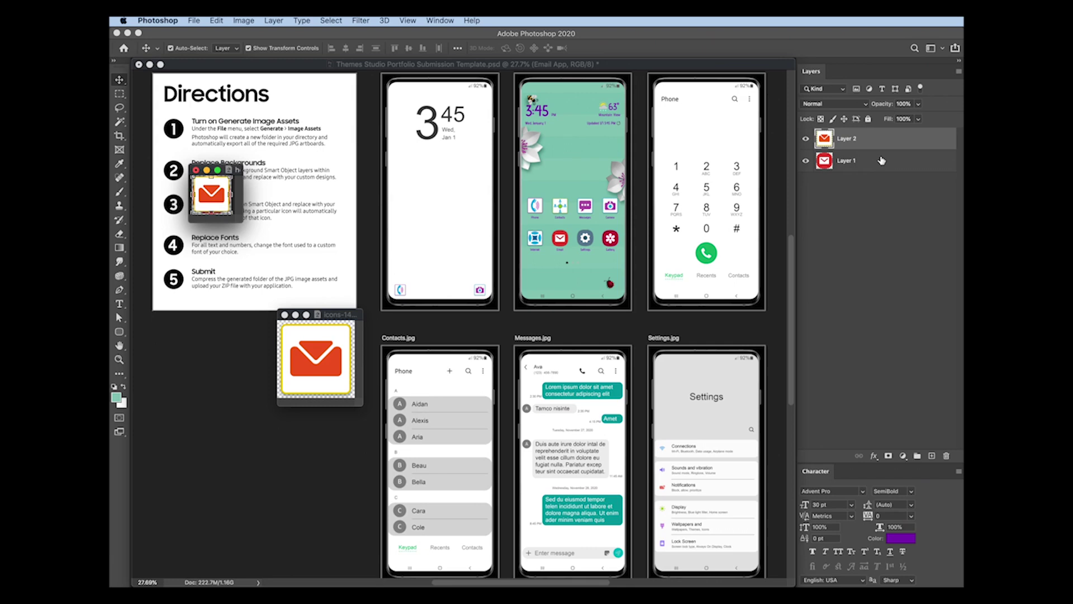
left_click(881, 161)
left_click(946, 456)
key("super+s")
key("super+w")
- Paste the purple gear from icons-14 into the Settings icon, then save and close
double_click(845, 442)
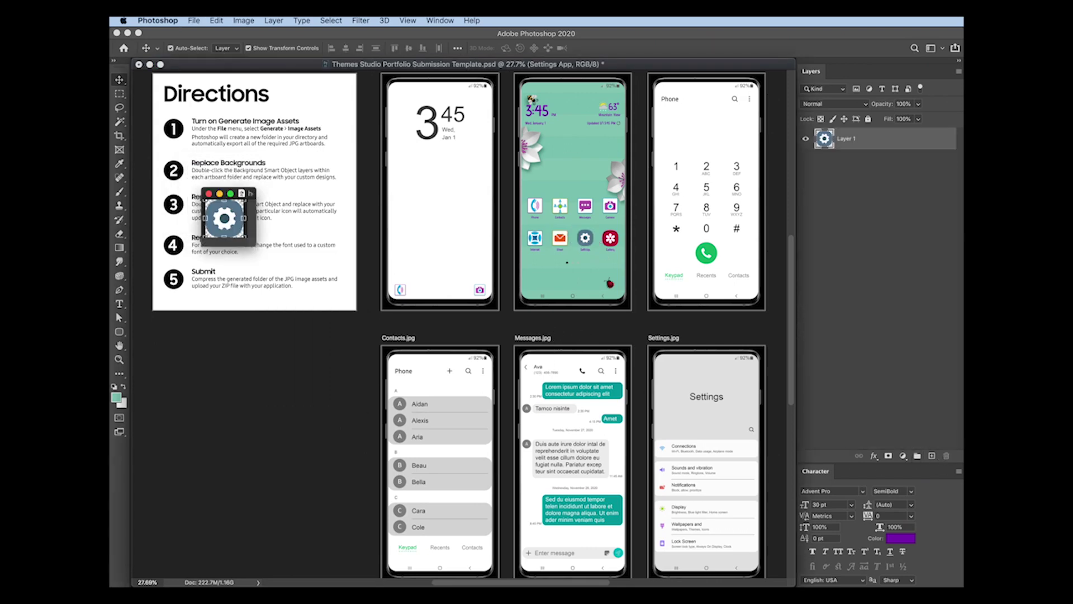
key("ctrl+Tab")
key("super+a")
key("super+c")
key("ctrl+Tab")
key("super+v")
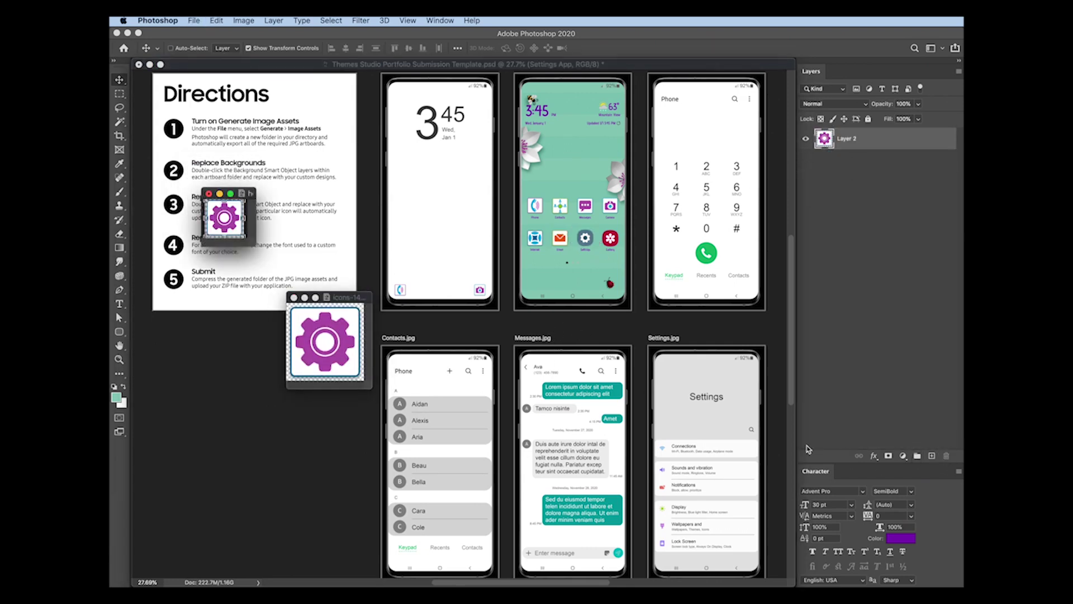
key("super+s")
key("super+w")
- Replace the Gallery icon's red flower with the new gallery artwork, then save and close
double_click(844, 435)
key("ctrl+Tab")
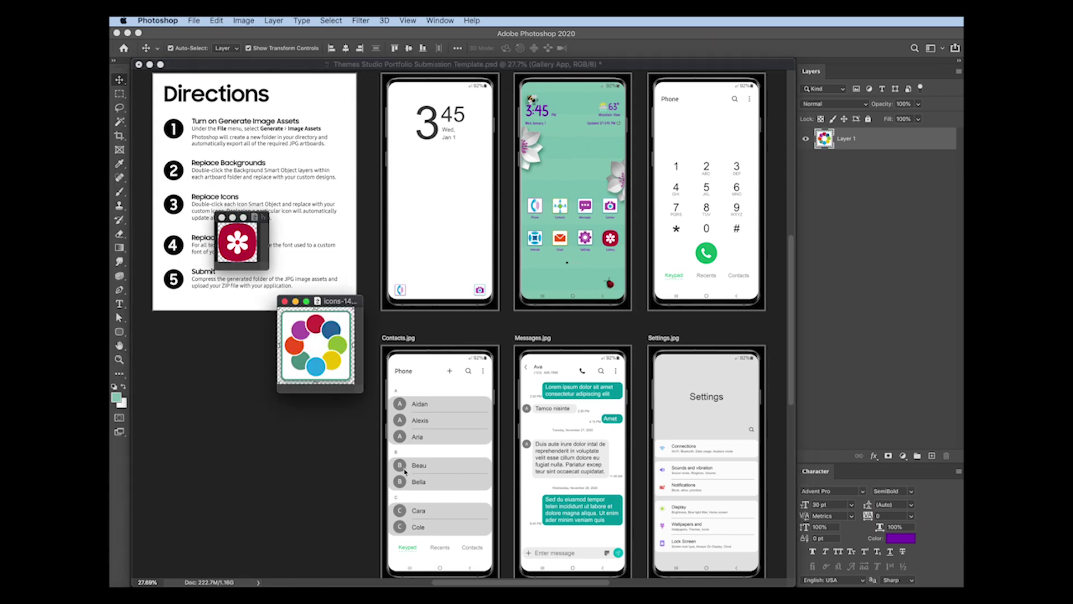
key("super+a")
key("super+c")
key("ctrl+Tab")
key("super+v")
left_click(881, 161)
left_click(946, 455)
key("super+s")
key("super+w")
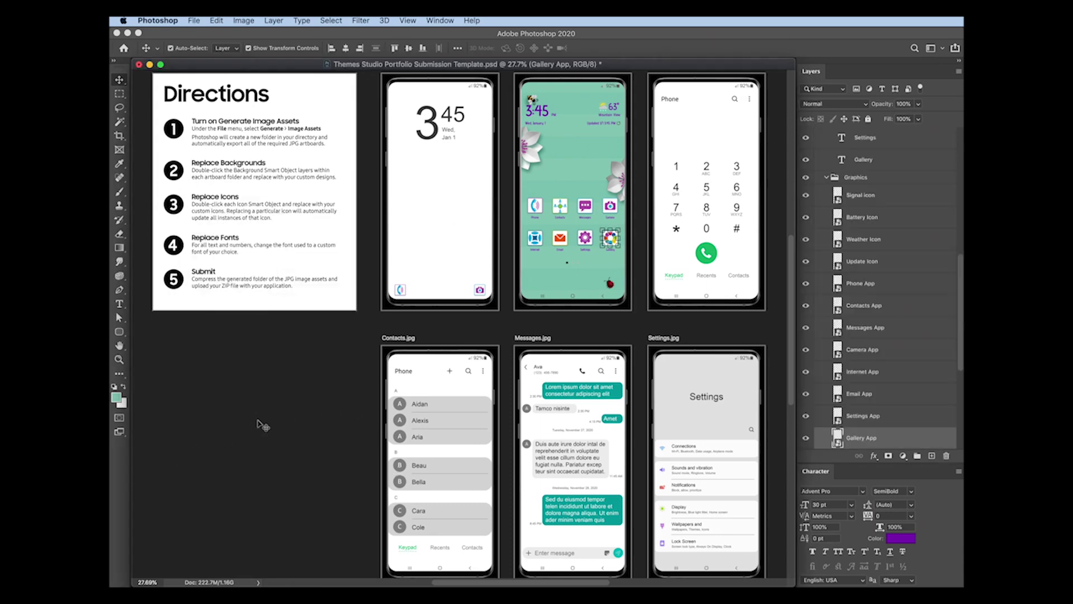
left_click(288, 368)
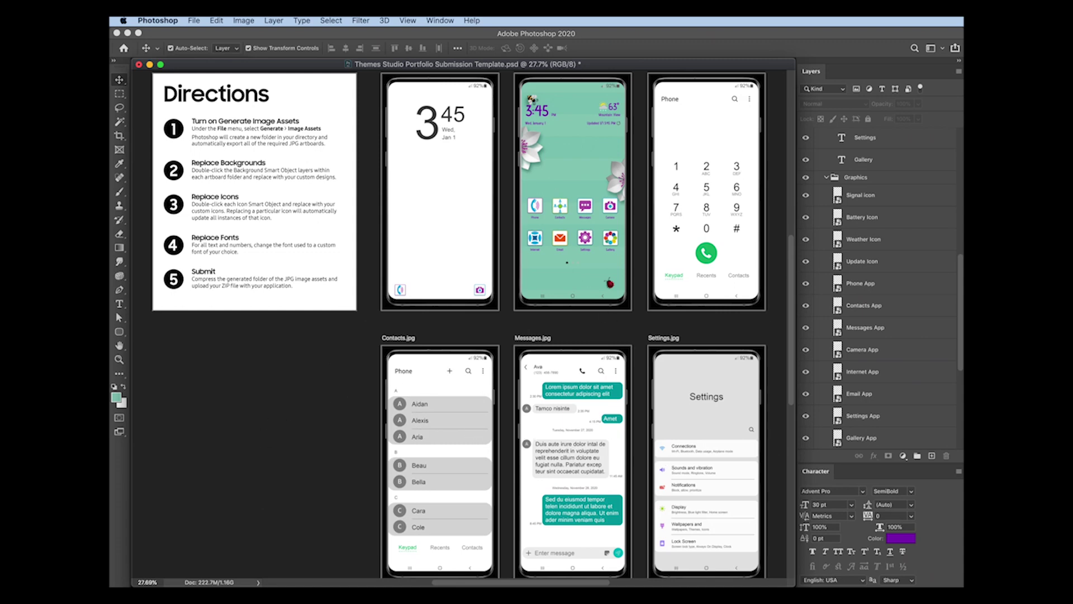
- Compress the Template-assets folder in Starter Kit into Themes Studio Portfolio Submission Template-assets.zip
key("super+Tab")
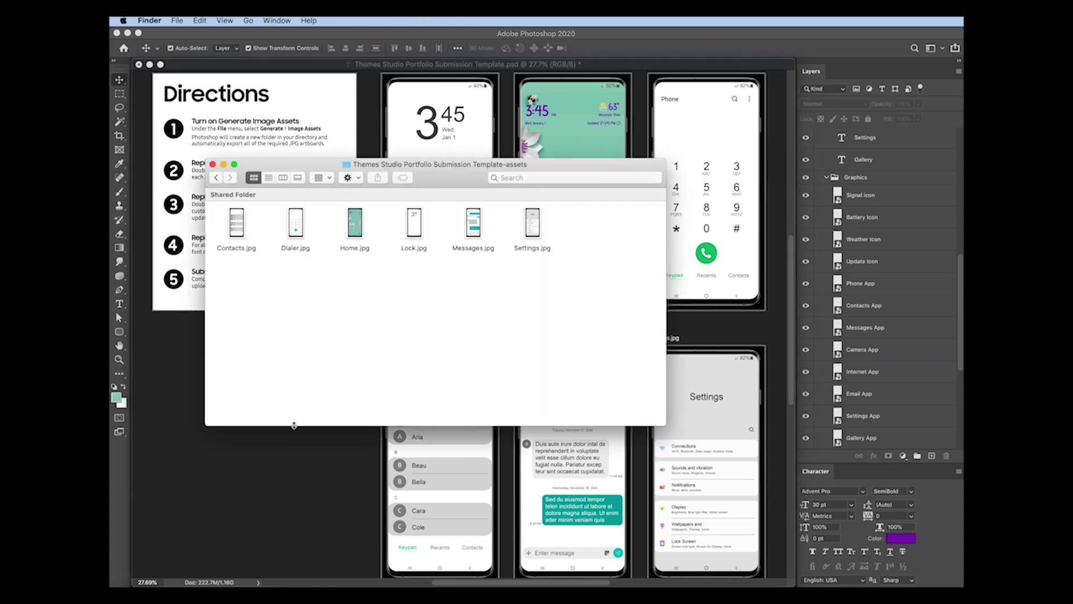
left_click(216, 180)
left_click(278, 232)
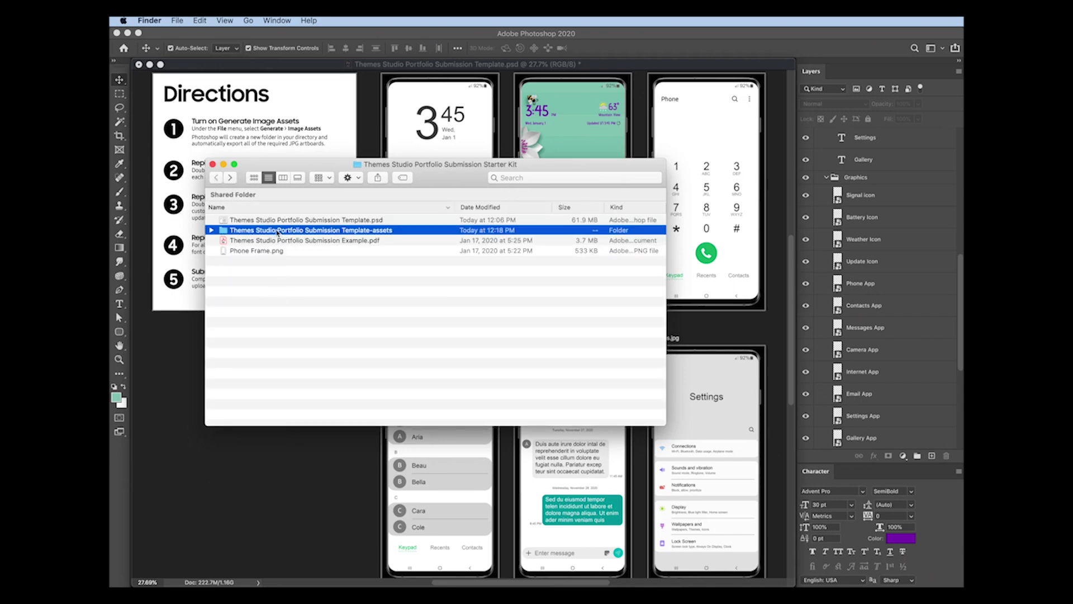
right_click(256, 231)
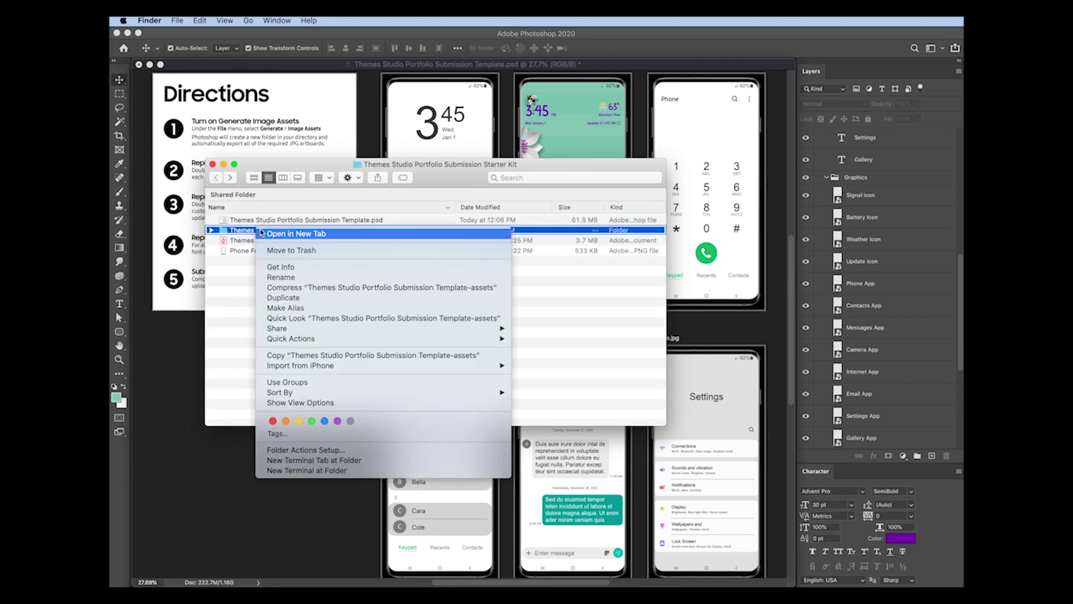
left_click(310, 287)
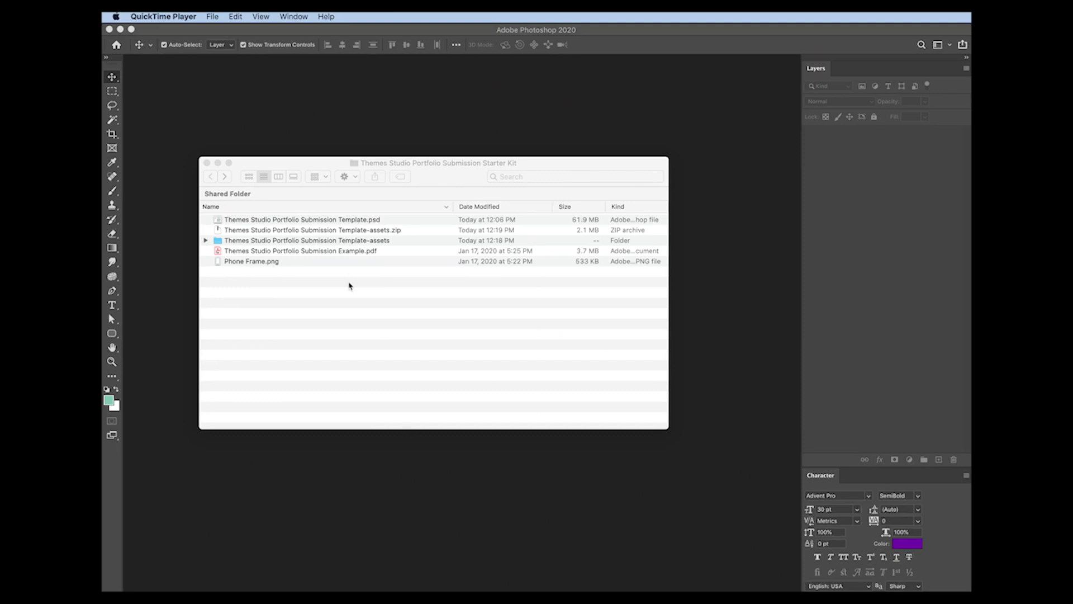
left_click(361, 255)
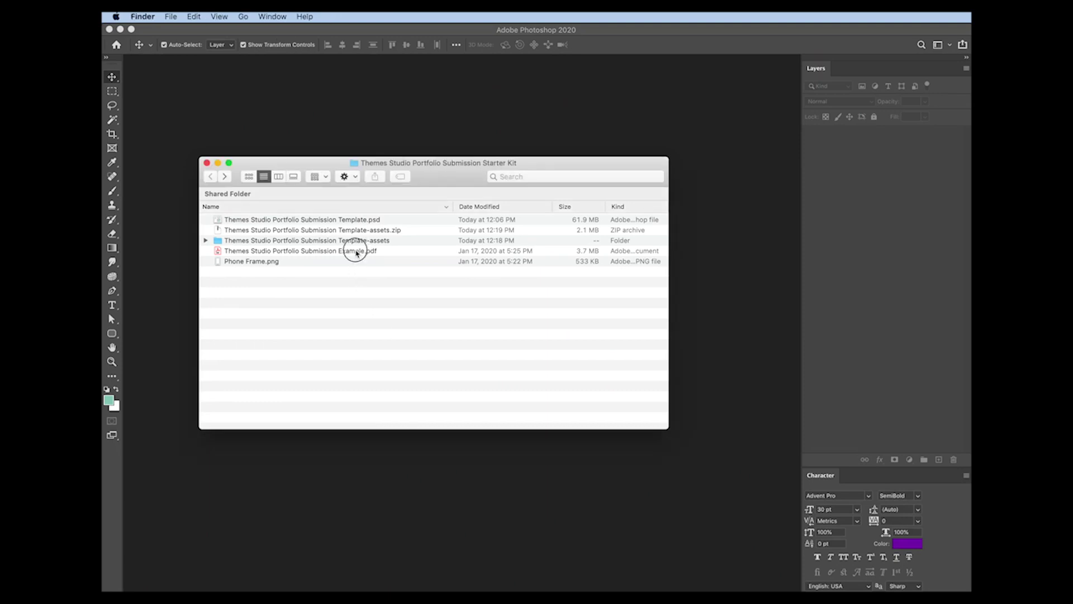
- Open Themes Studio Portfolio Submission Example.pdf in Acrobat and show its page thumbnails
left_click(338, 253)
double_click(338, 252)
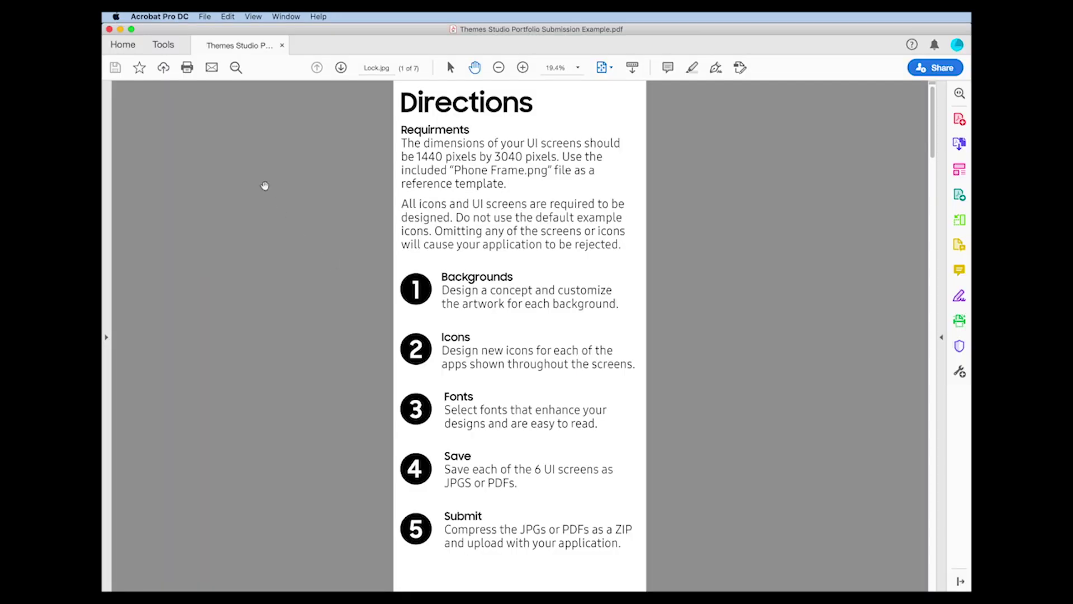
left_click(106, 337)
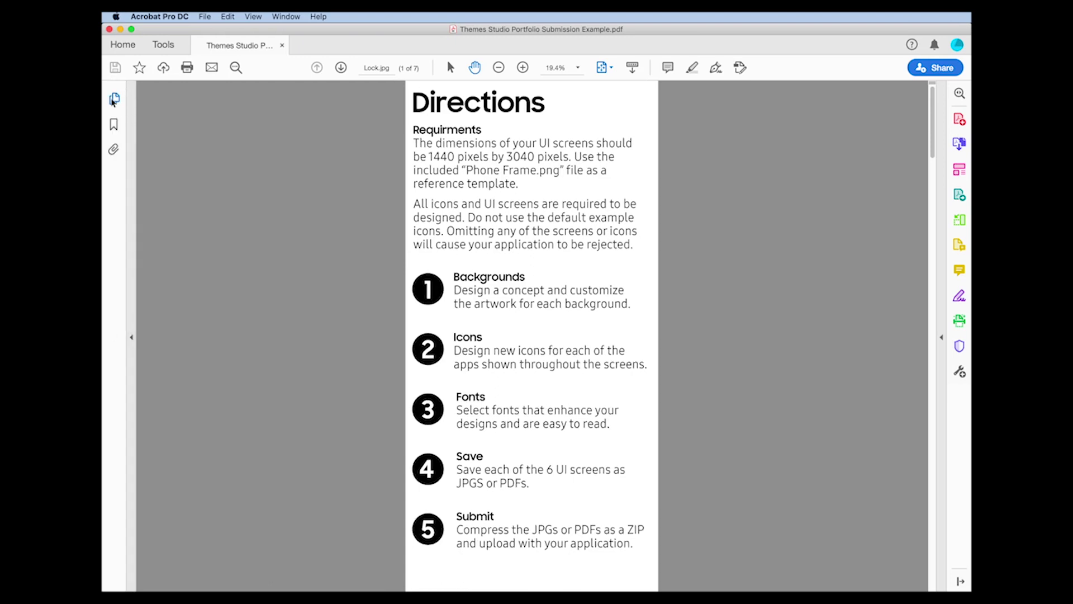
left_click(114, 99)
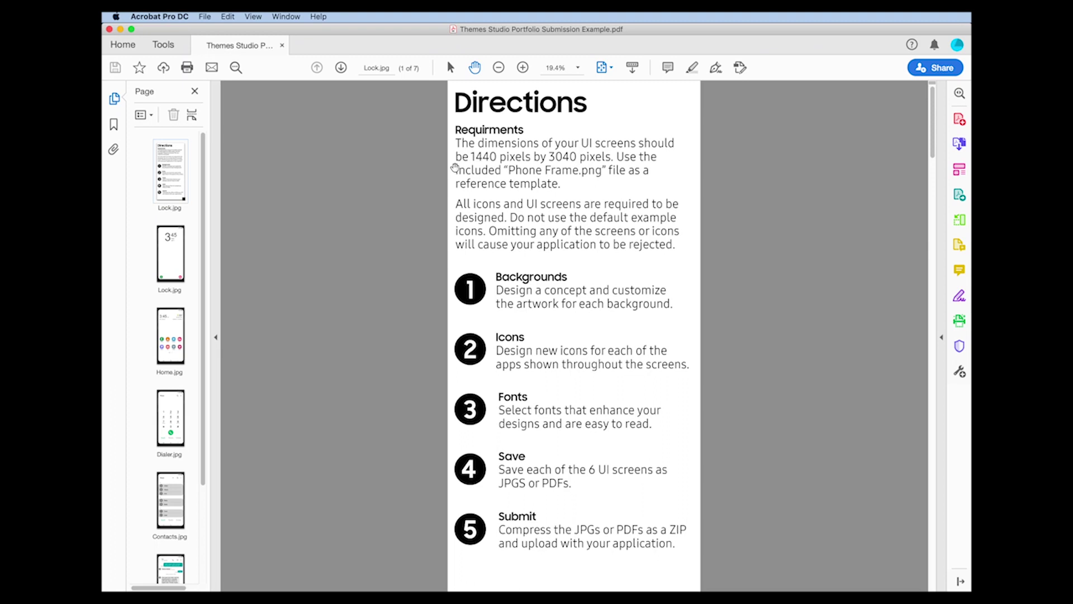
- Review the Lock, Home, Dialer, Contacts, Messages and Settings pages, returning to Home
left_click(176, 252)
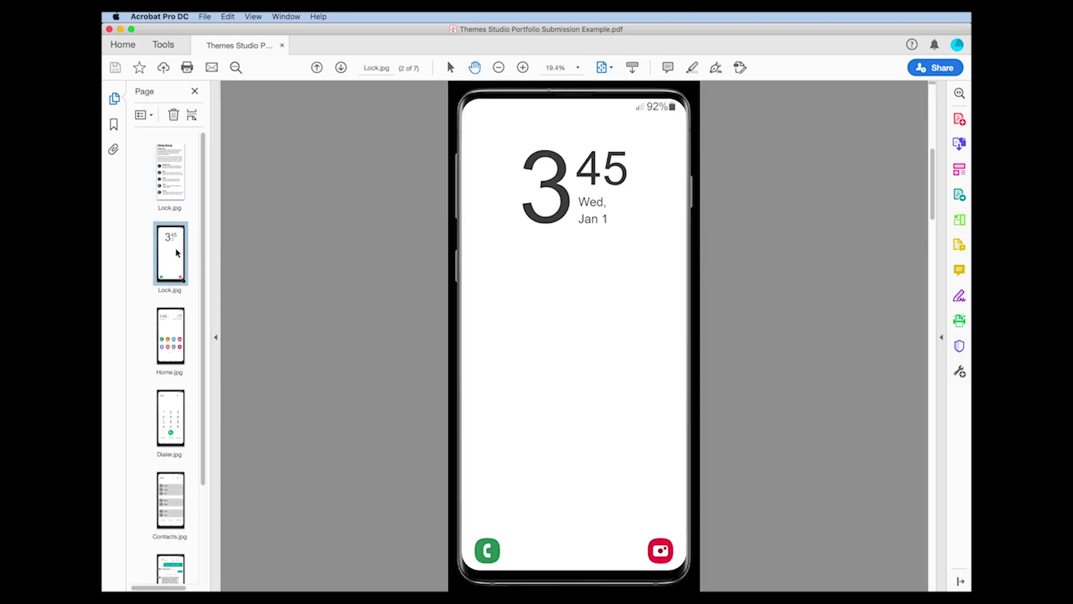
left_click(171, 337)
left_click(176, 431)
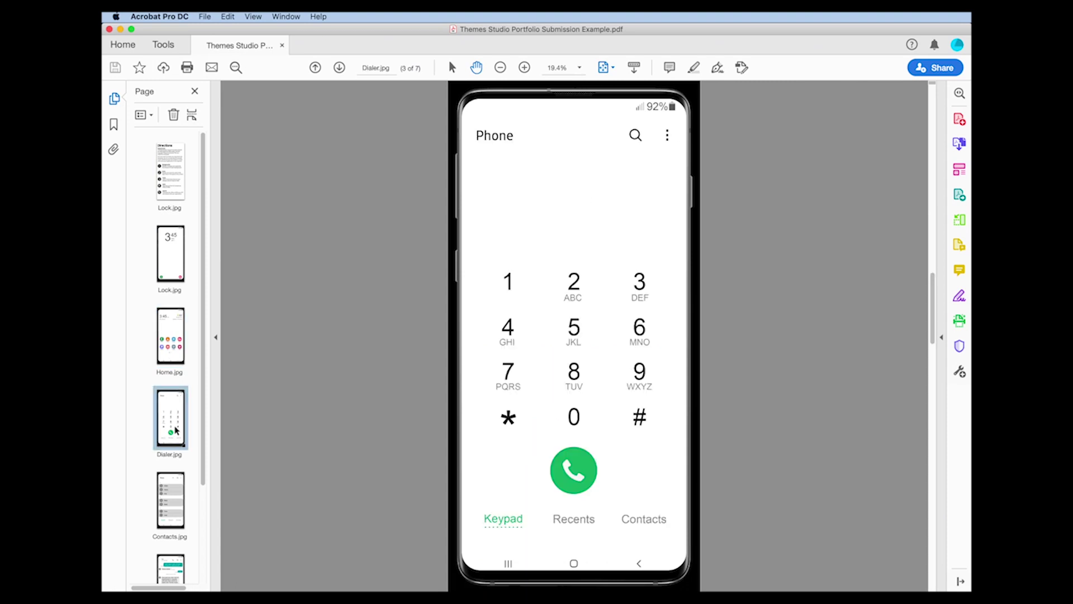
left_click(172, 494)
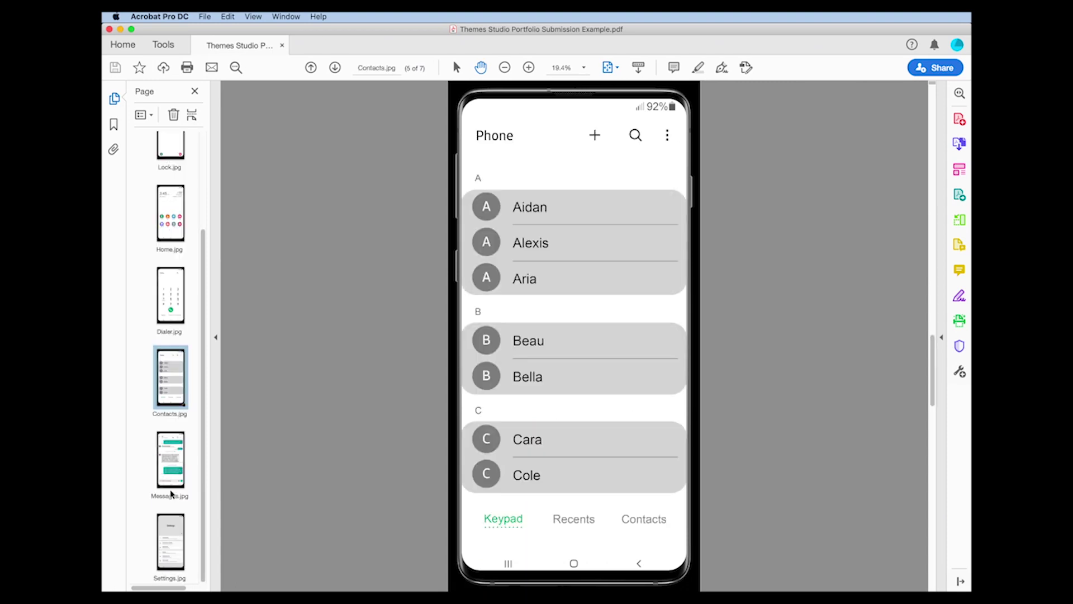
left_click(176, 469)
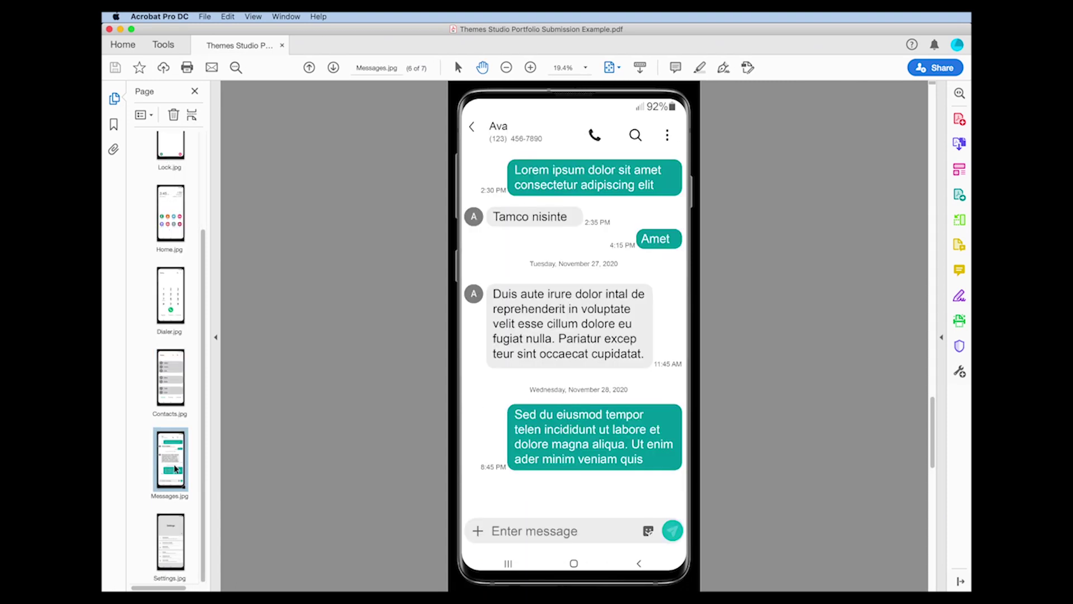
left_click(174, 540)
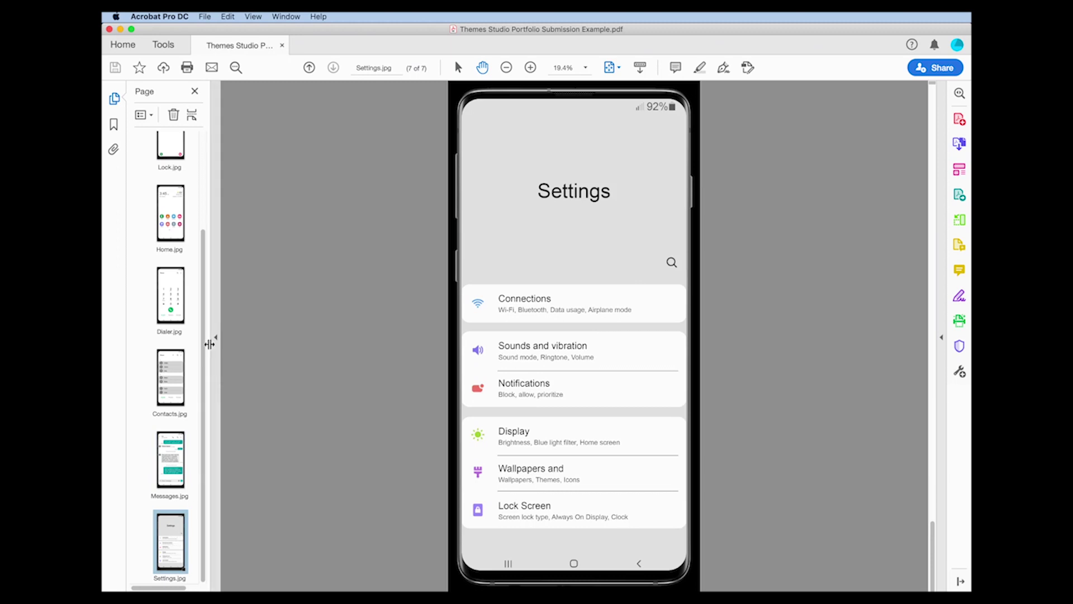
left_click(166, 208)
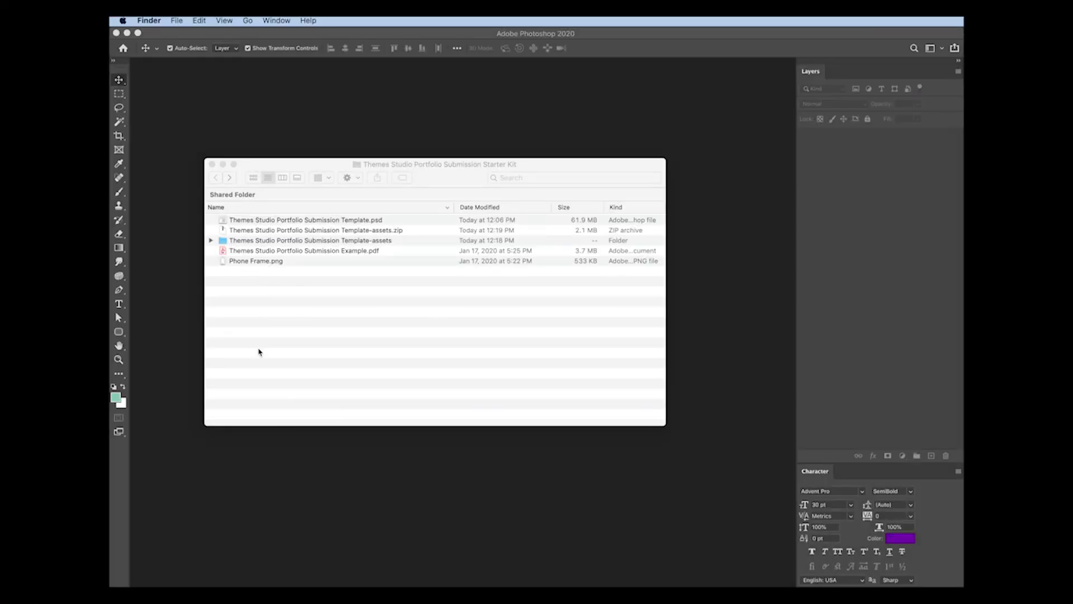
- Open Phone Frame.png in an enlarged window, trial-move the frame, then undo the move
left_click(246, 305)
left_click(221, 261)
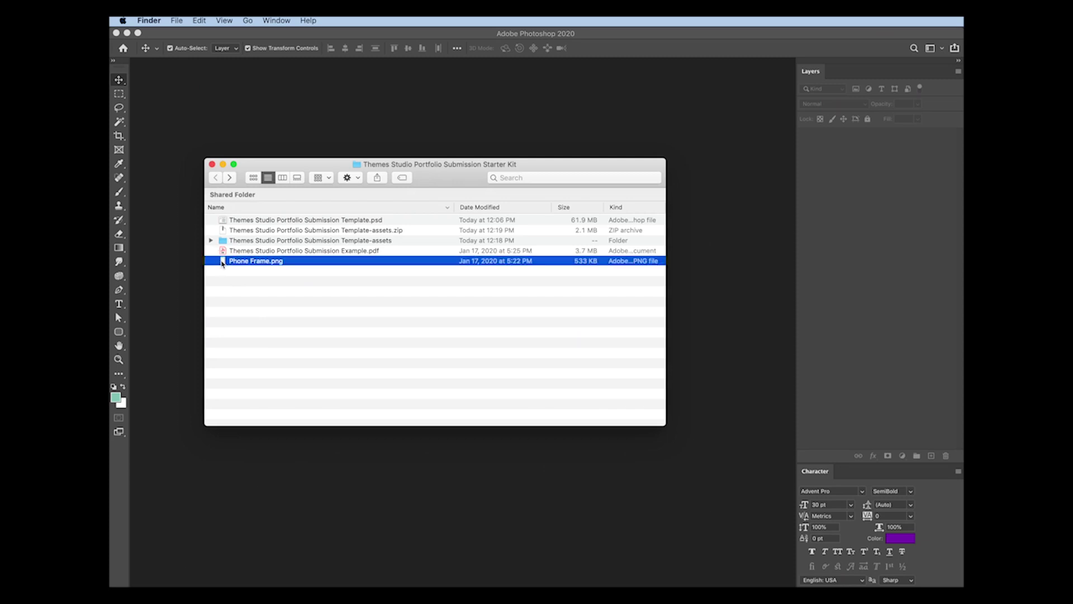
double_click(222, 261)
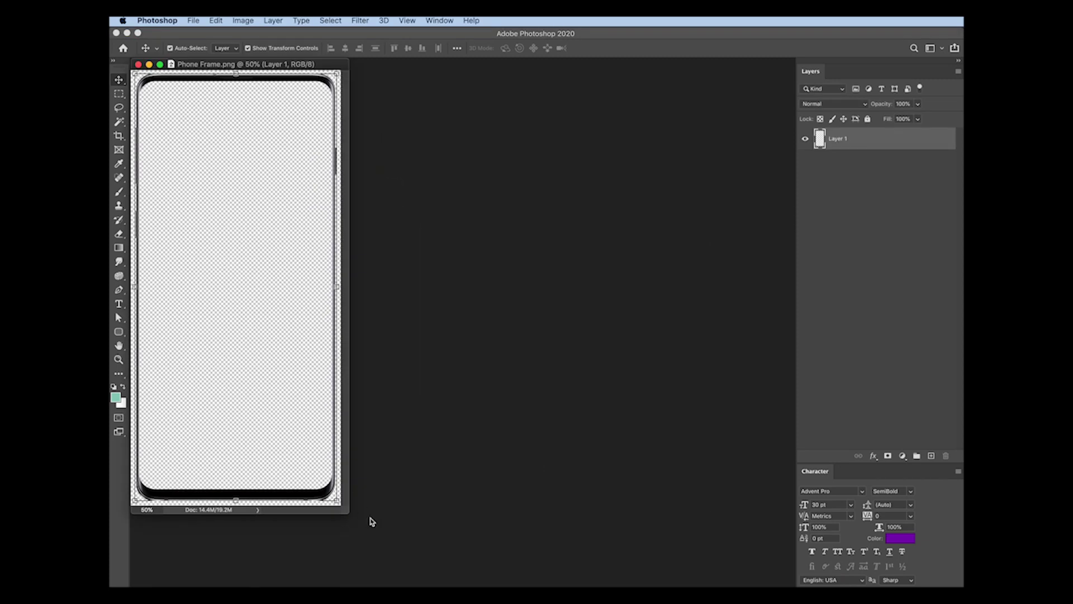
left_click_drag(348, 511, 475, 548)
left_click(243, 98)
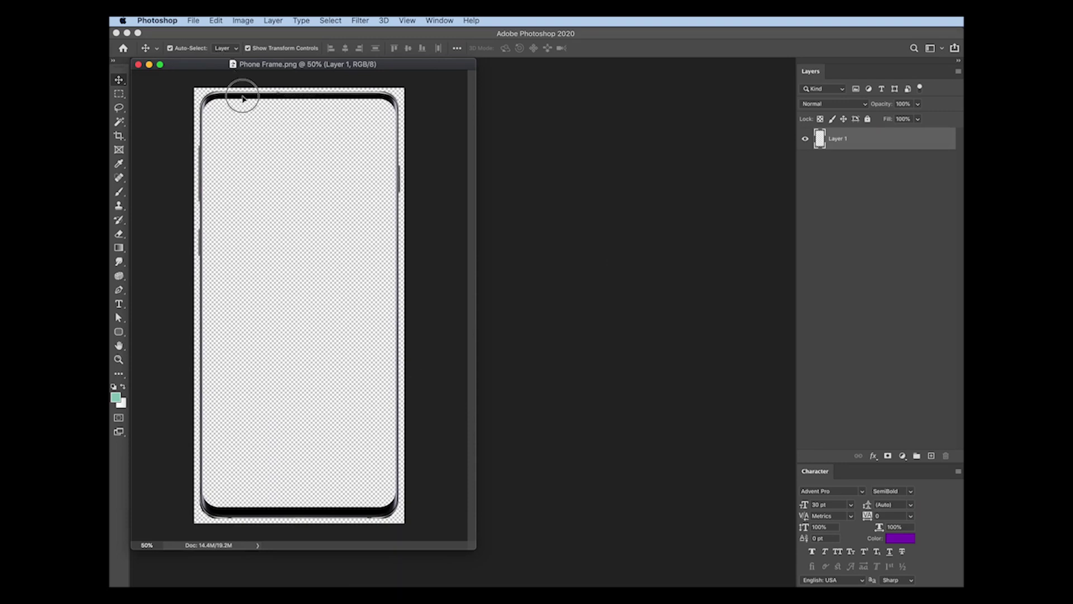
left_click_drag(242, 98, 257, 149)
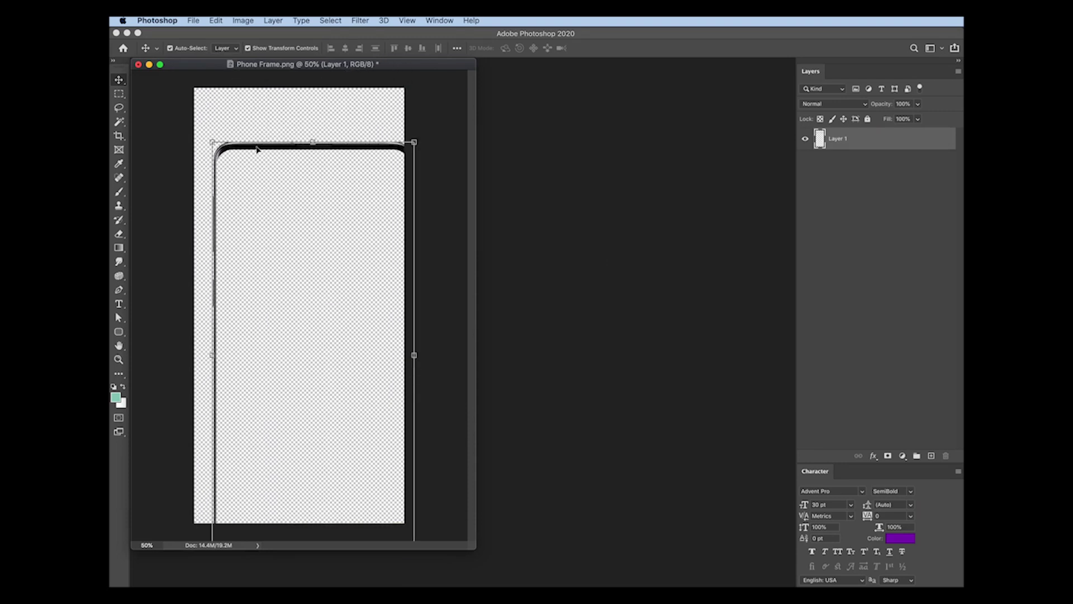
key("super+z")
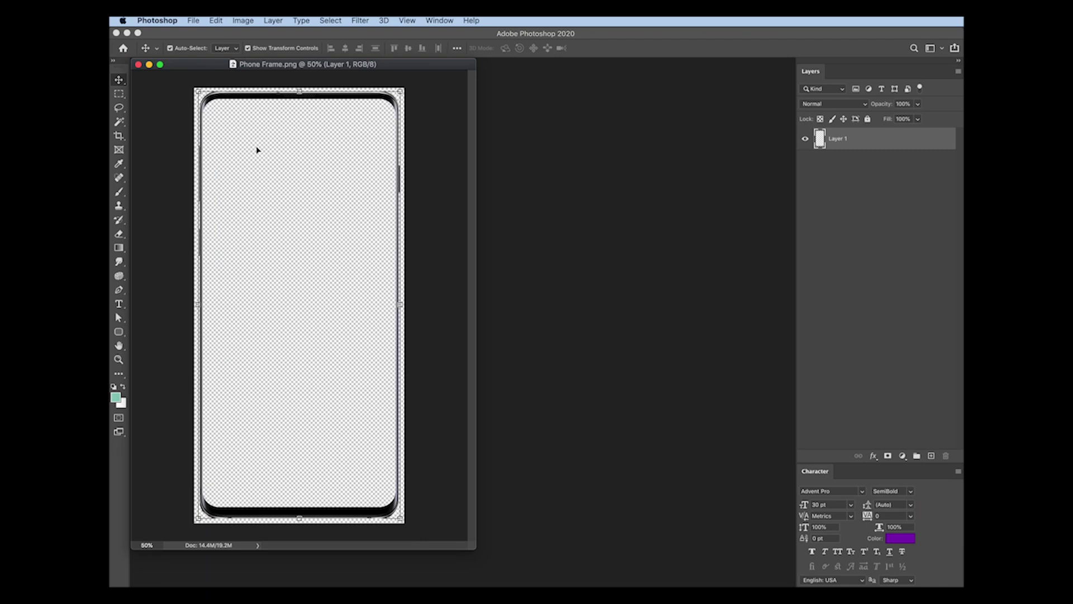